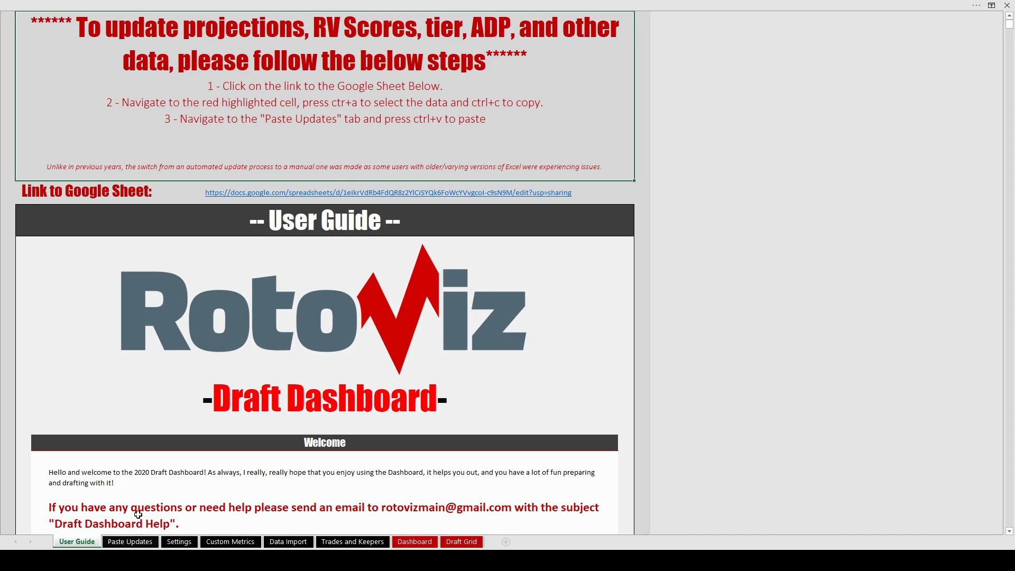
Step: Copy the update data from the linked Google Sheet and paste it at the red Player cell of the Paste Updates sheet
click(212, 192)
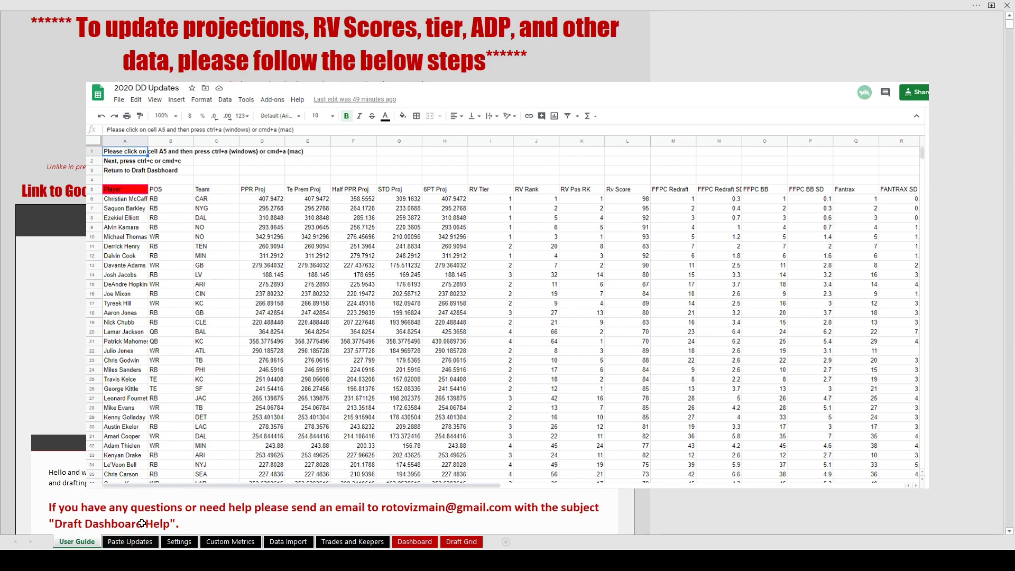
click(132, 542)
click(26, 57)
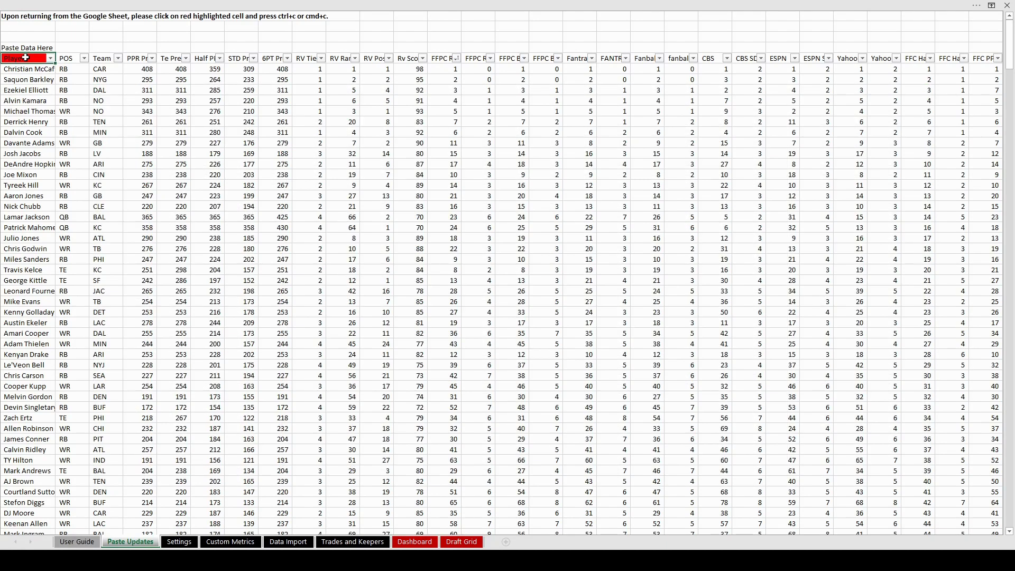
key(ctrl+v)
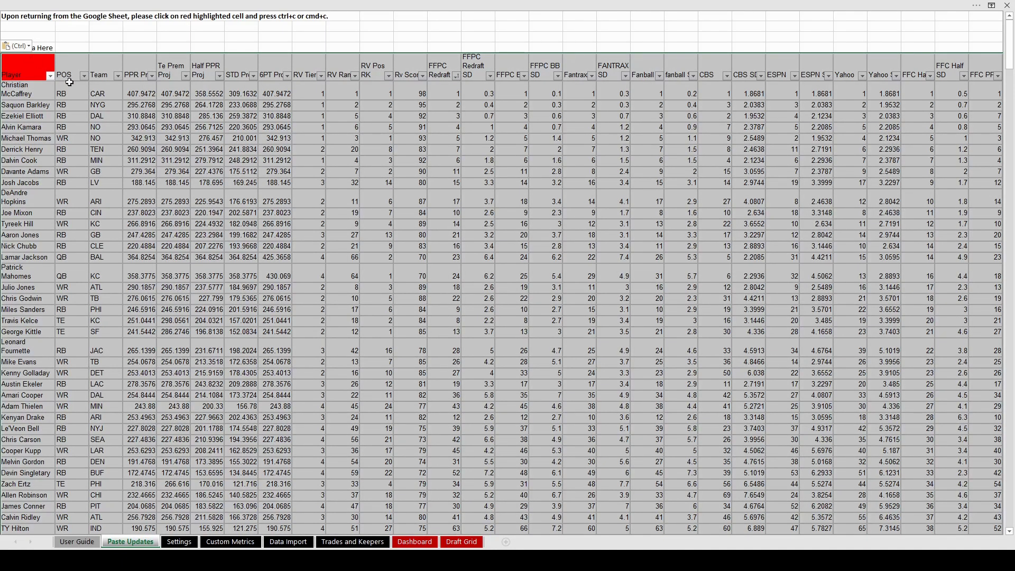
Step: On the Settings sheet, set the ADP Source to FFPC BB in the general settings
click(178, 543)
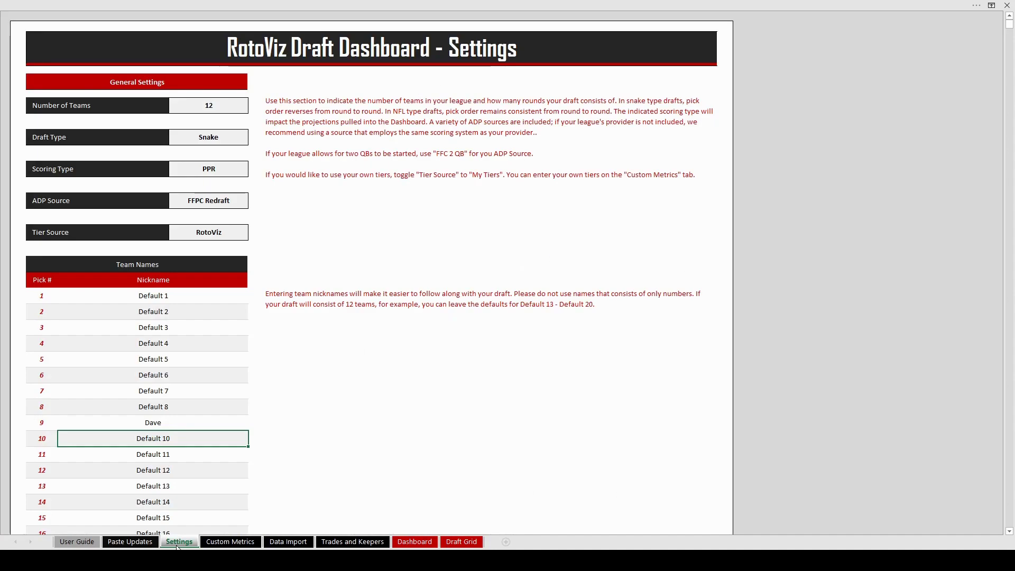
click(231, 114)
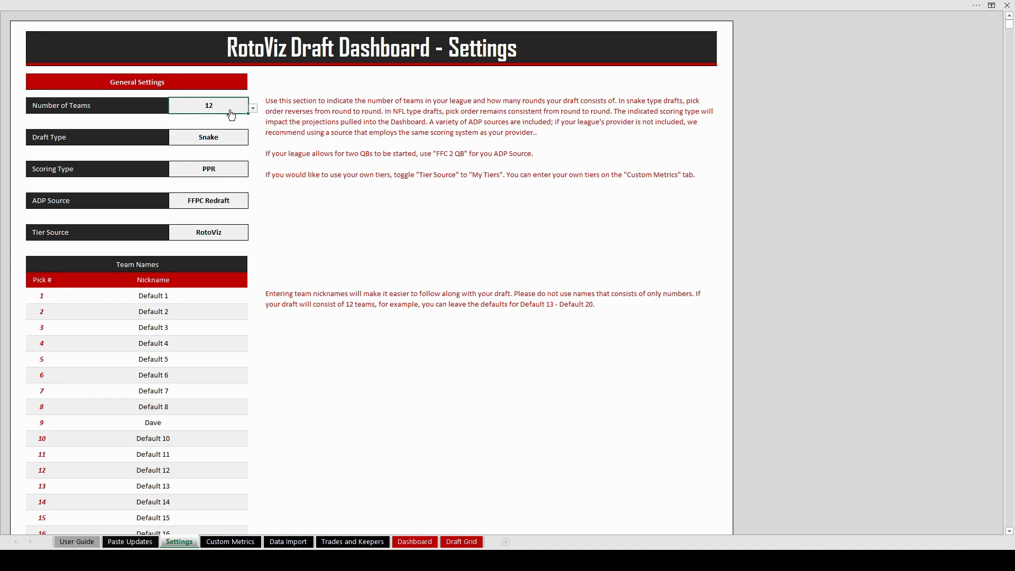
key(Down)
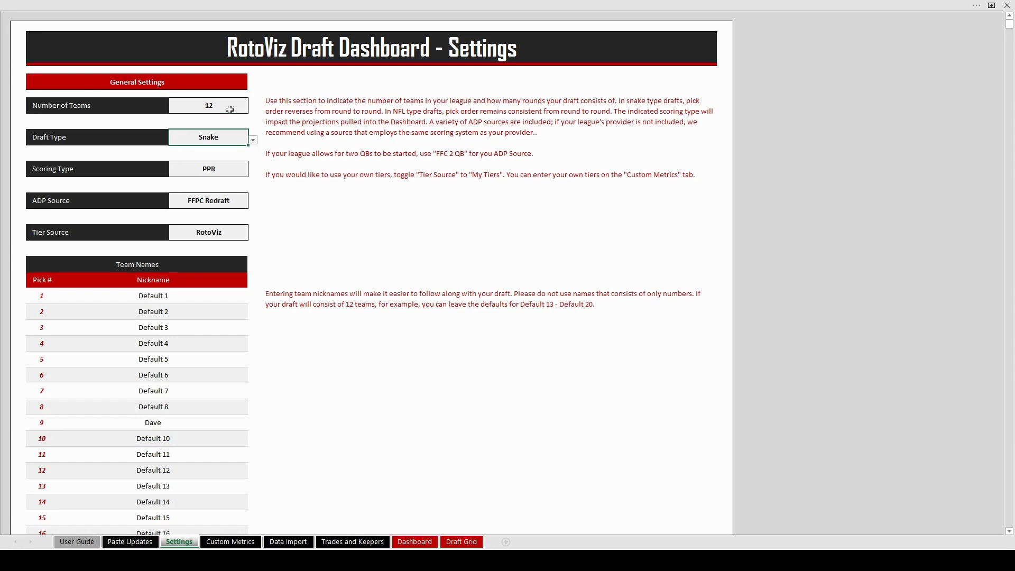
key(Down)
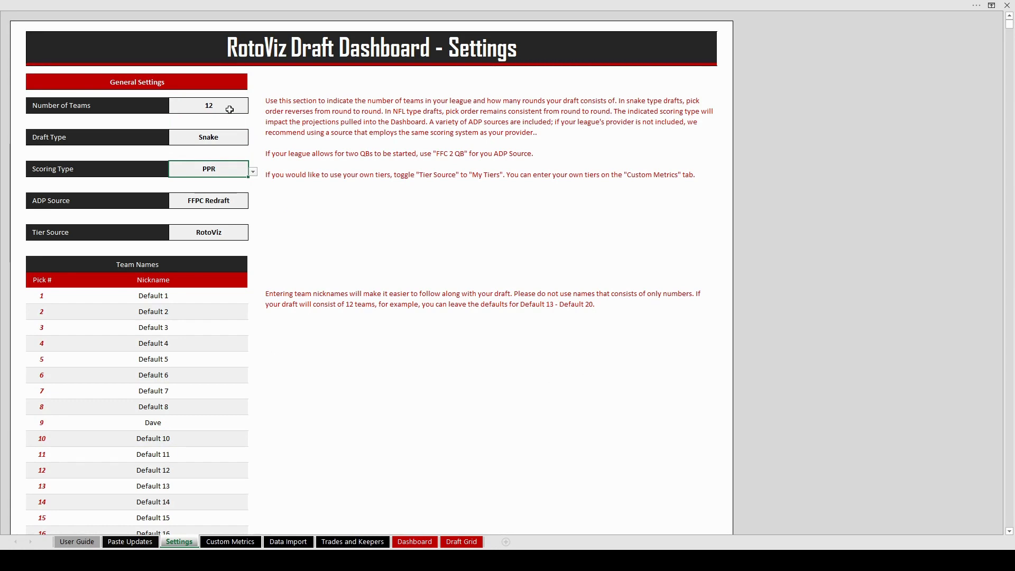
key(Down)
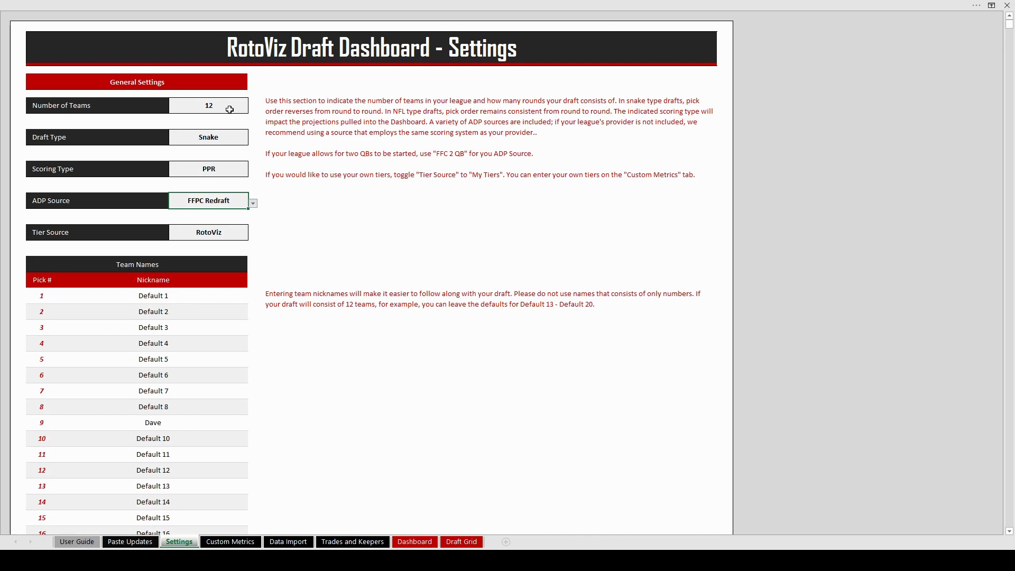
key(alt+Down)
key(Down)
key(Return)
Step: Enter the team nicknames Bears for pick 1 and Jets for pick 2
scroll(161, 296, down, 2)
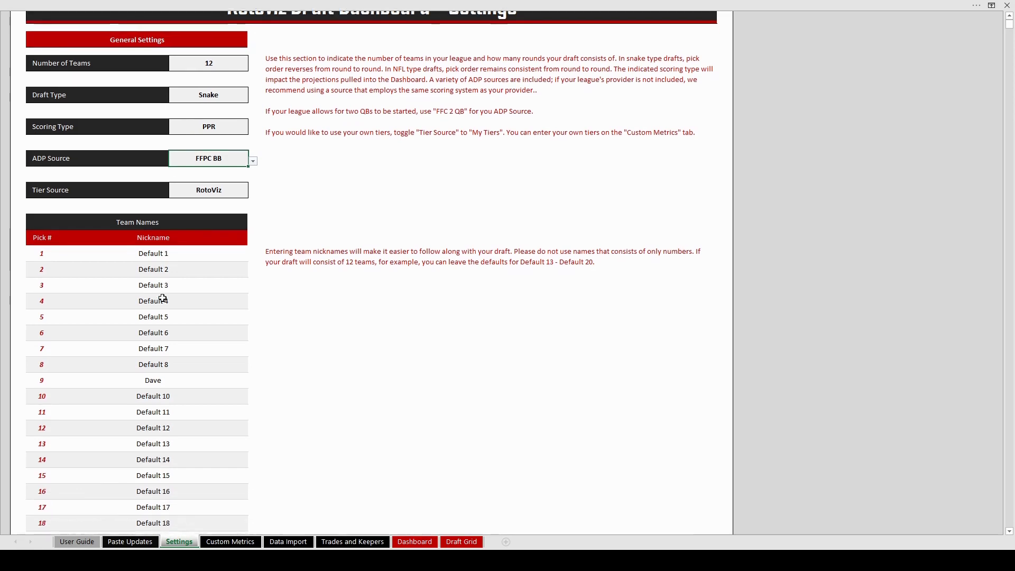
click(140, 319)
key(Up)
key(Up)
key(Up)
key(Up)
key(Up)
key(Up)
key(Up)
key(Up)
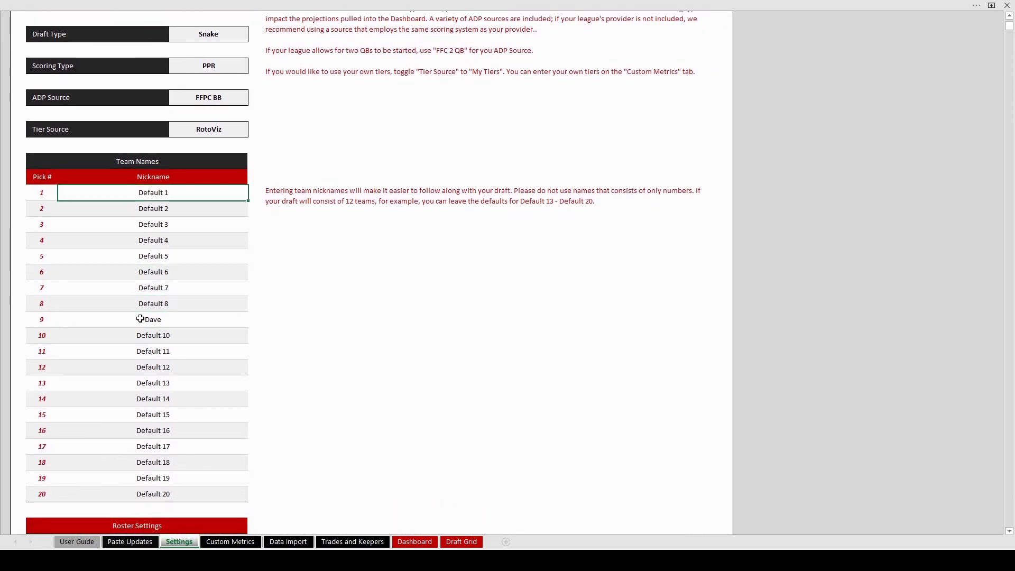
text(Bears)
key(Return)
text(Jets)
key(Return)
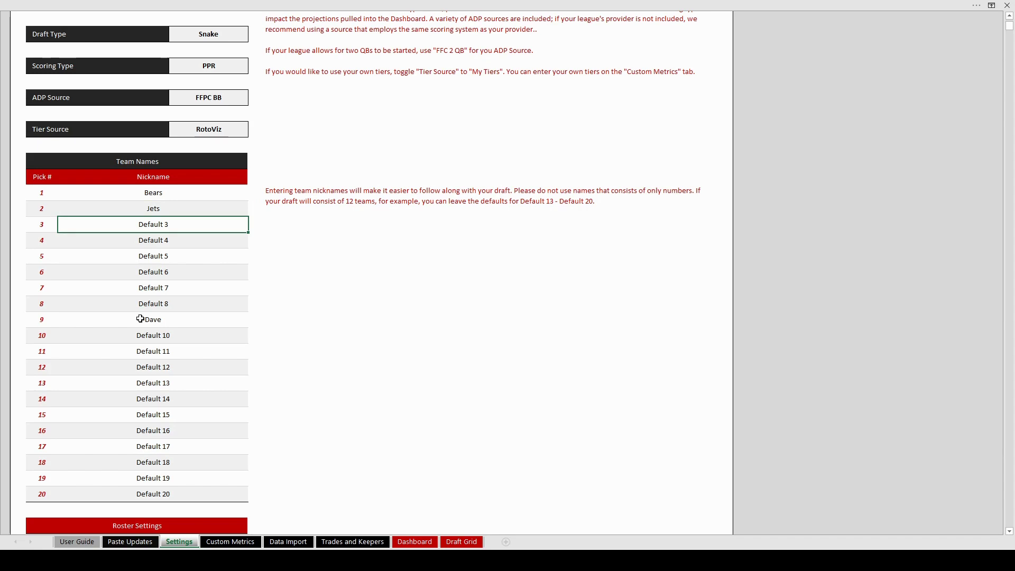
Step: In the Roster Settings, set Bench to 5 and Starting WRs to 3
click(82, 545)
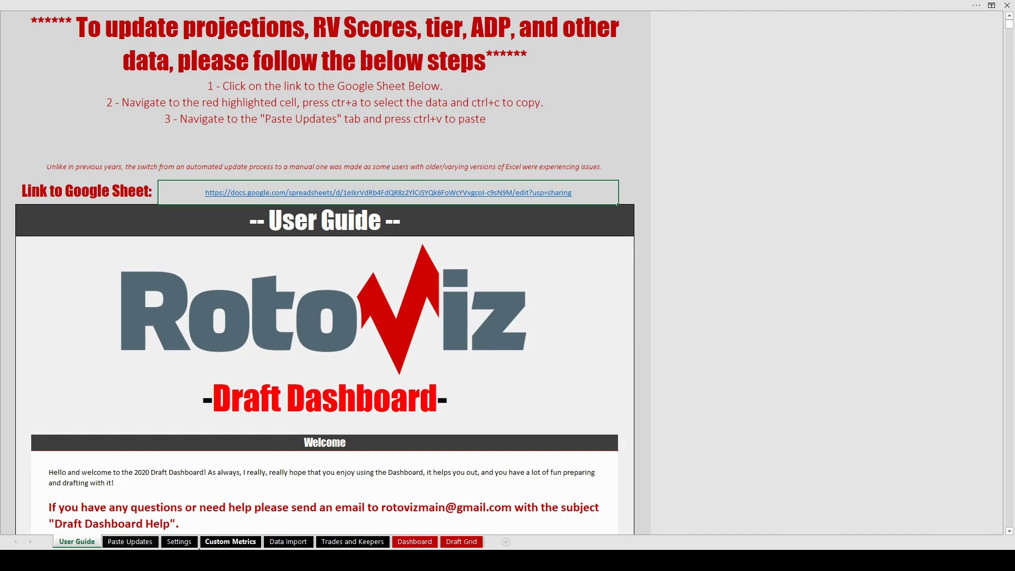
click(179, 543)
scroll(219, 326, down, 3)
scroll(220, 327, down, 5)
scroll(220, 404, down, 1)
click(213, 486)
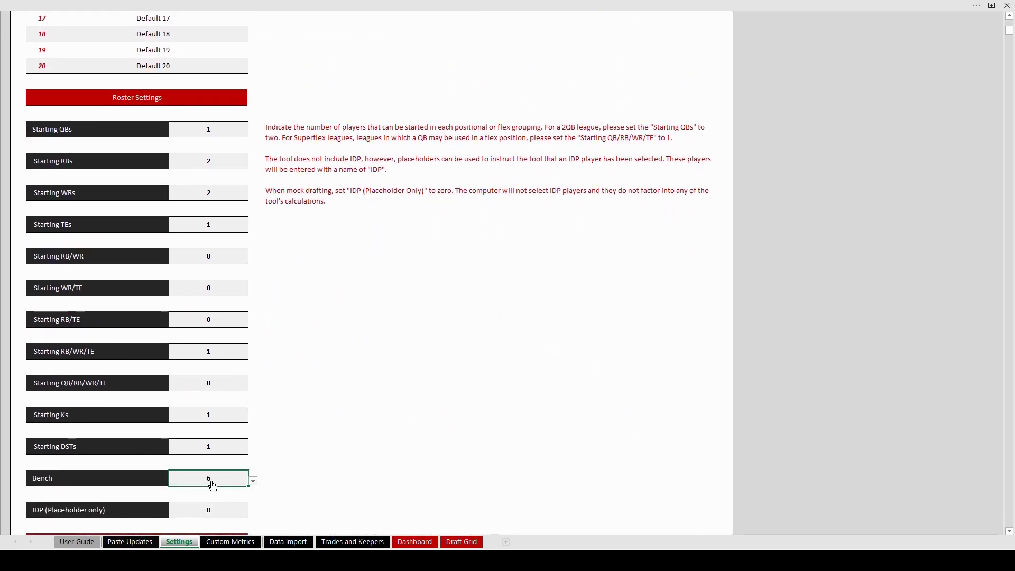
text(5)
click(212, 195)
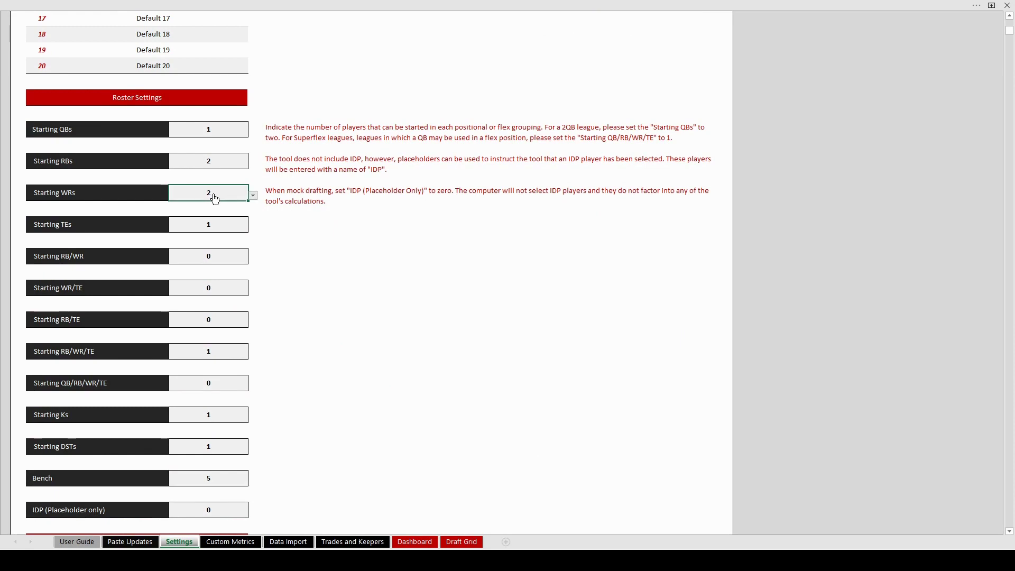
text(3)
Step: Set Computer Team Tendencies to Balanced in the Mock Draft Settings
scroll(277, 305, down, 6)
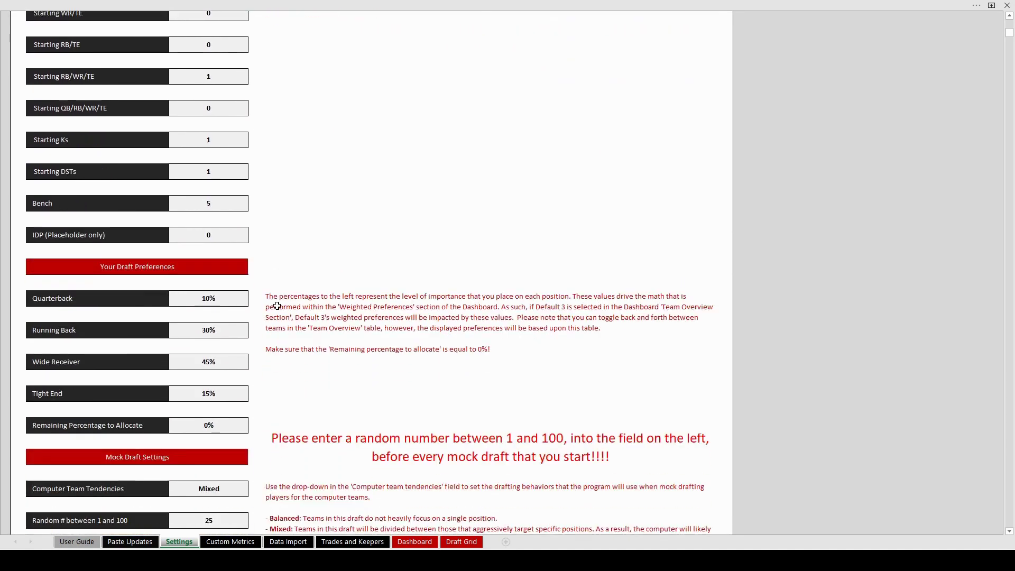
scroll(277, 305, down, 1)
click(263, 232)
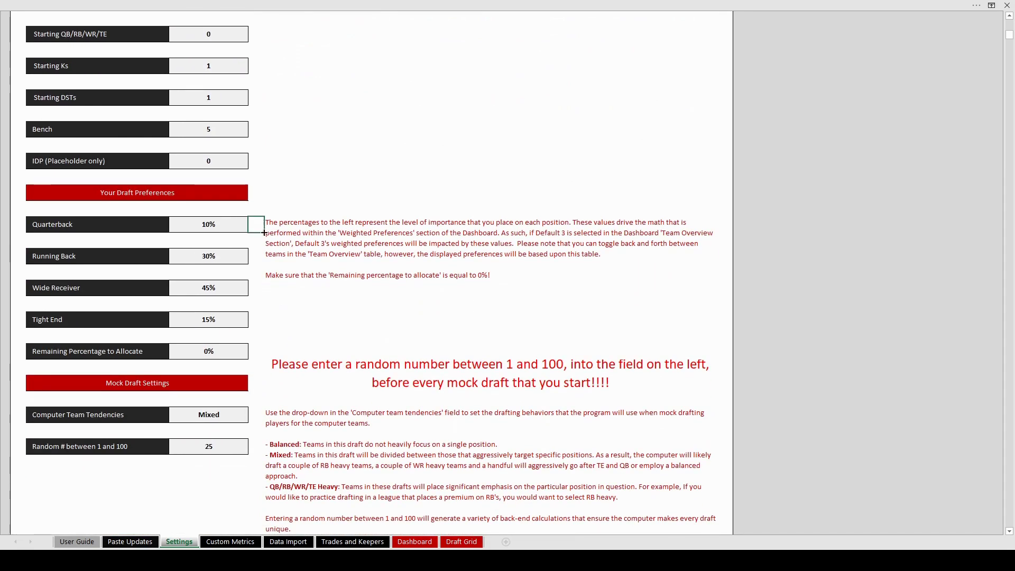
key(Left)
key(Down)
key(Down)
key(Down)
key(Down)
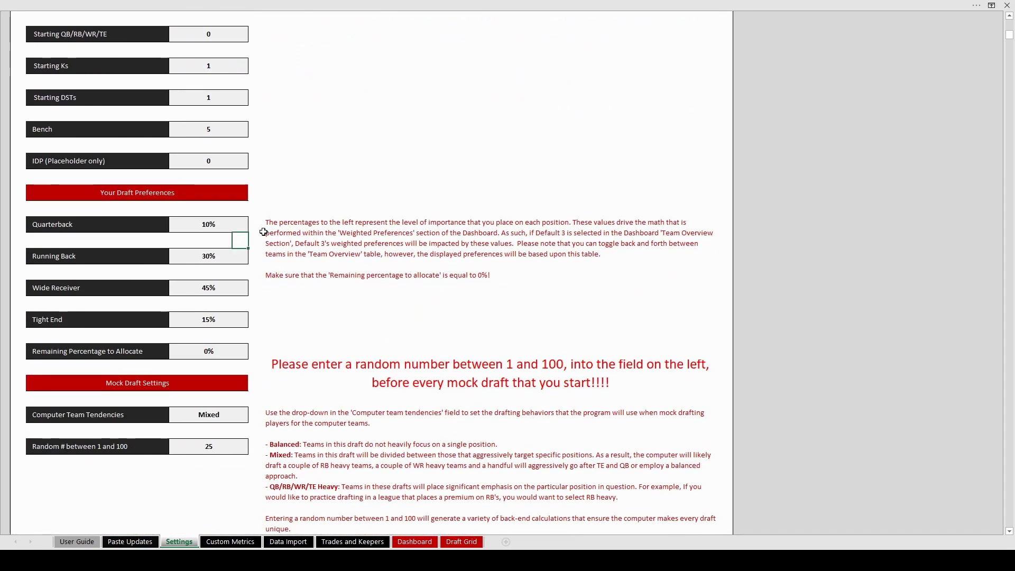
key(Down)
key(Down)
key(Down)
key(Down)
key(Down)
key(Down)
key(Down)
key(Down)
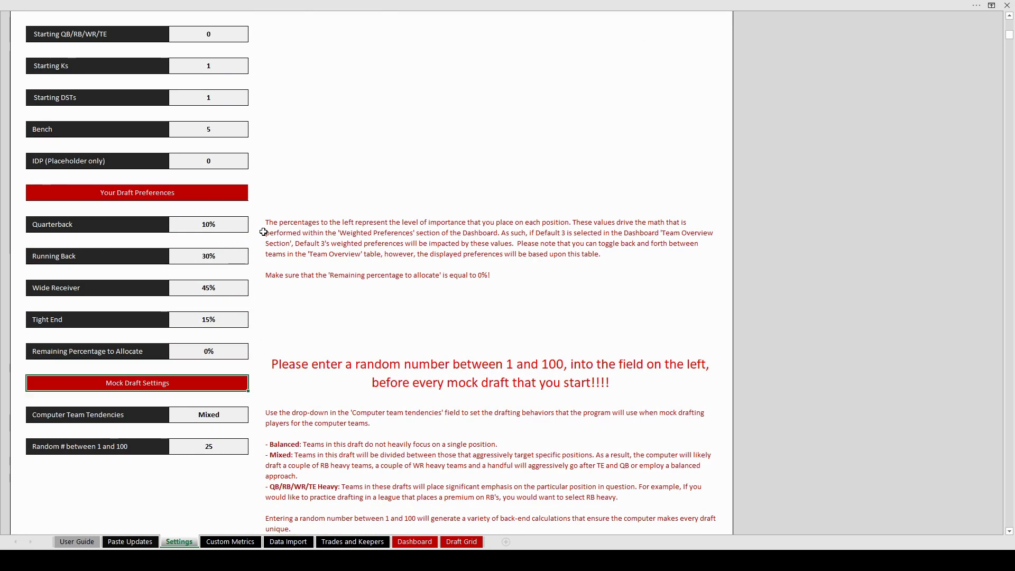
key(alt+Down)
key(Up)
key(Return)
Step: Set the mock draft's random number between 1 and 100 to 55
key(Down)
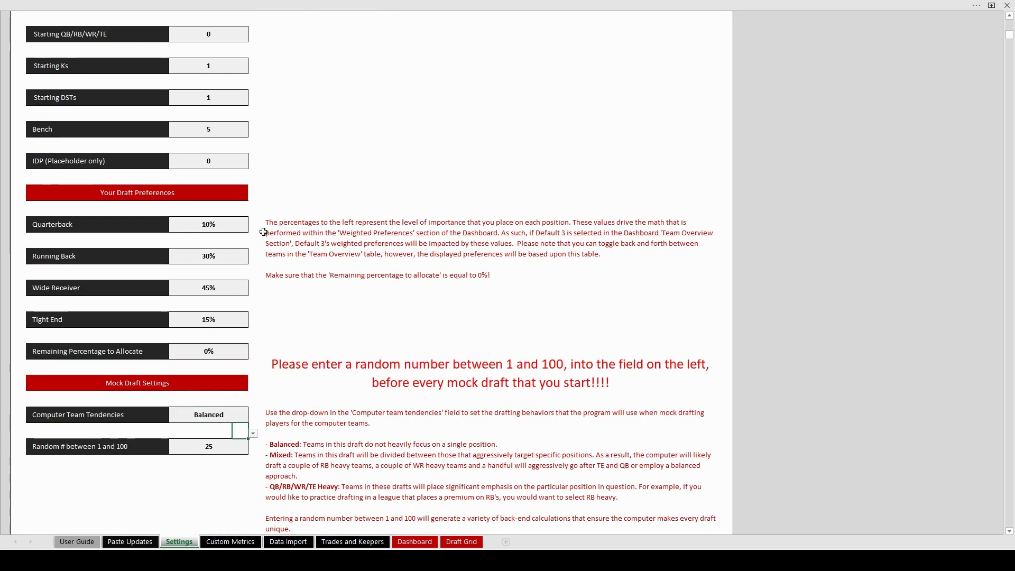
text(55)
key(Return)
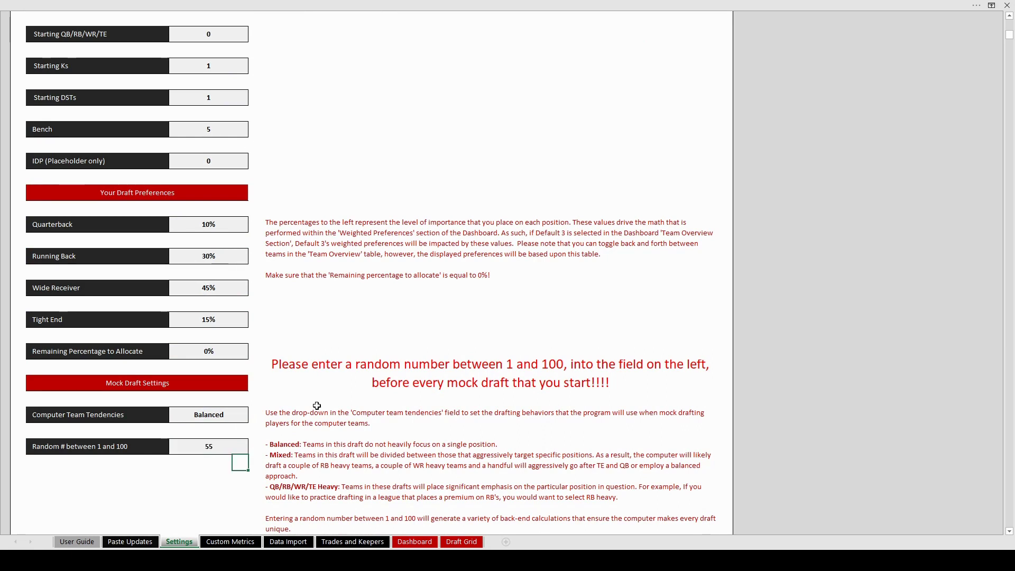
Step: Review the Custom Metrics, Data Import, and Trades and Keepers sheets
click(235, 540)
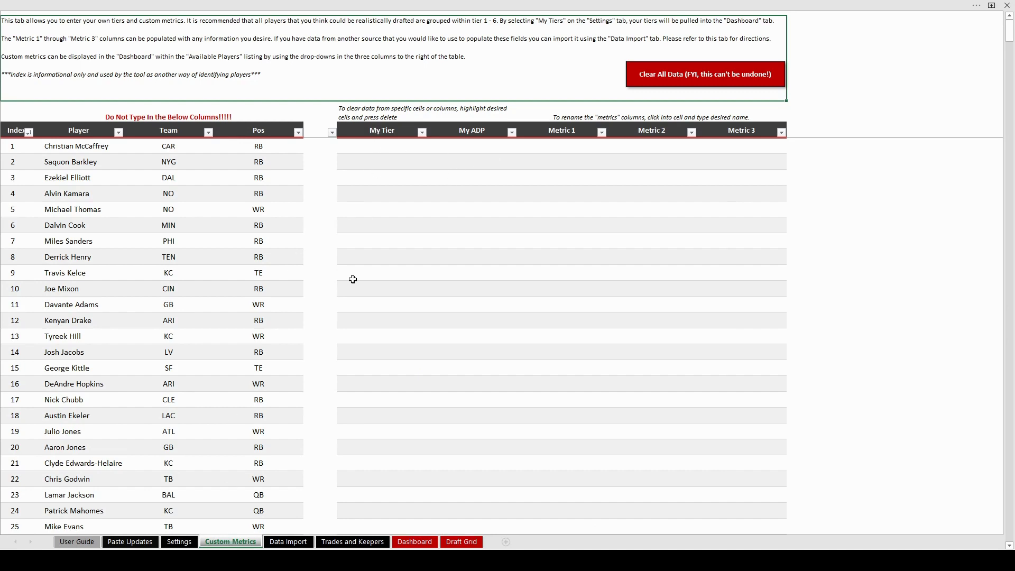
click(288, 542)
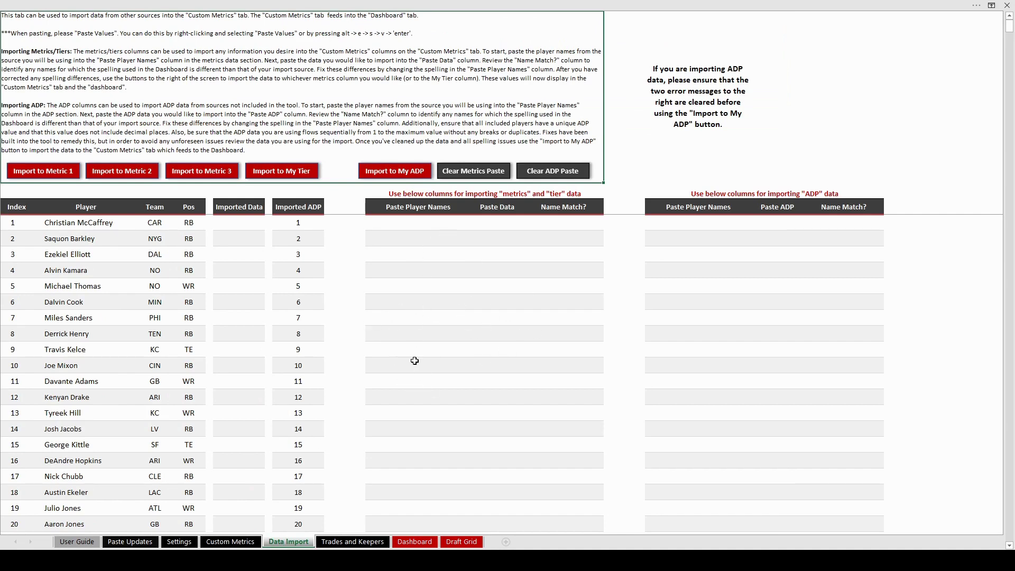
click(364, 544)
Step: On the Dashboard, switch the Team Overview to the team picking ninth and simulate five mock picks
click(415, 542)
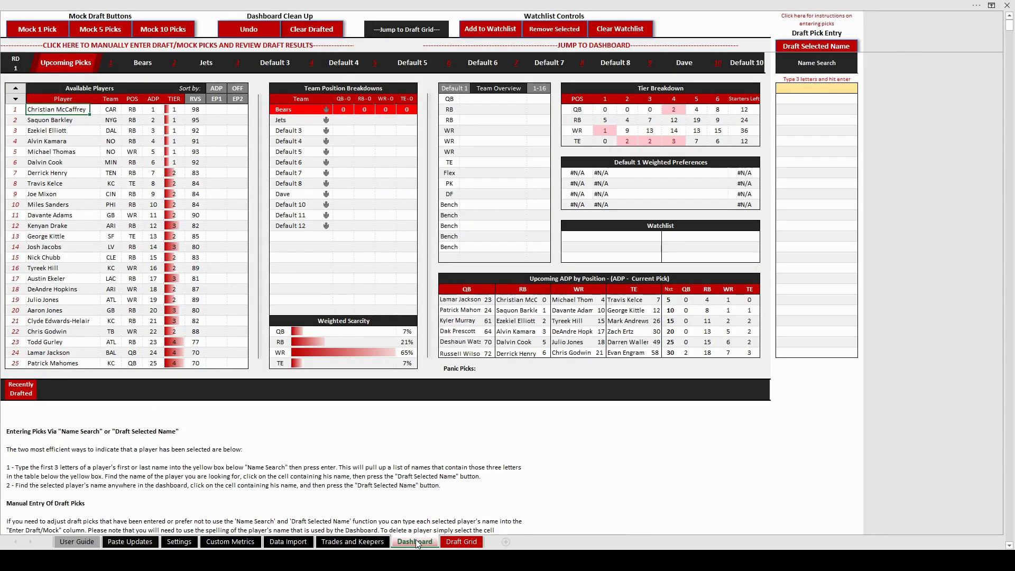
click(468, 88)
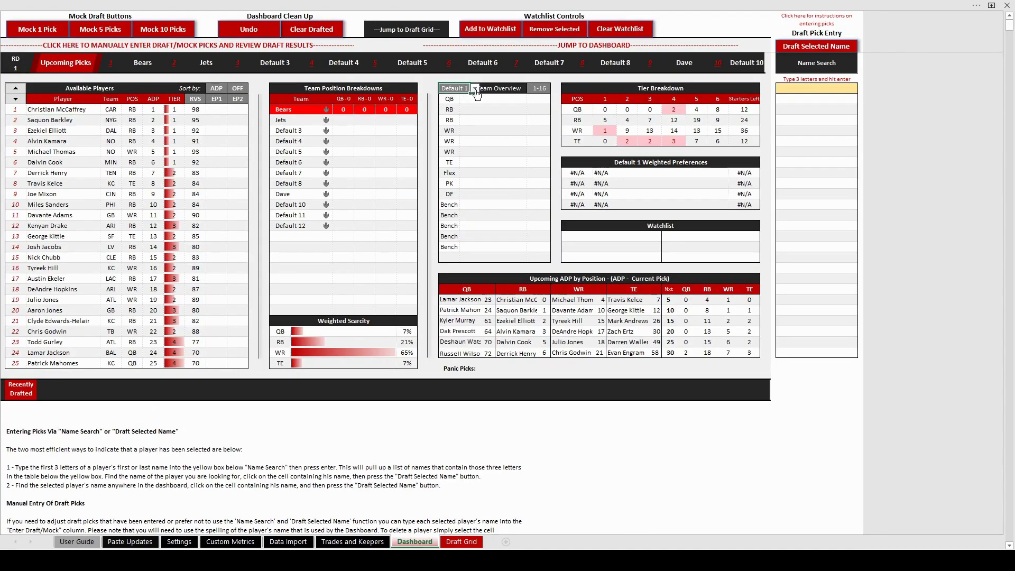
click(452, 141)
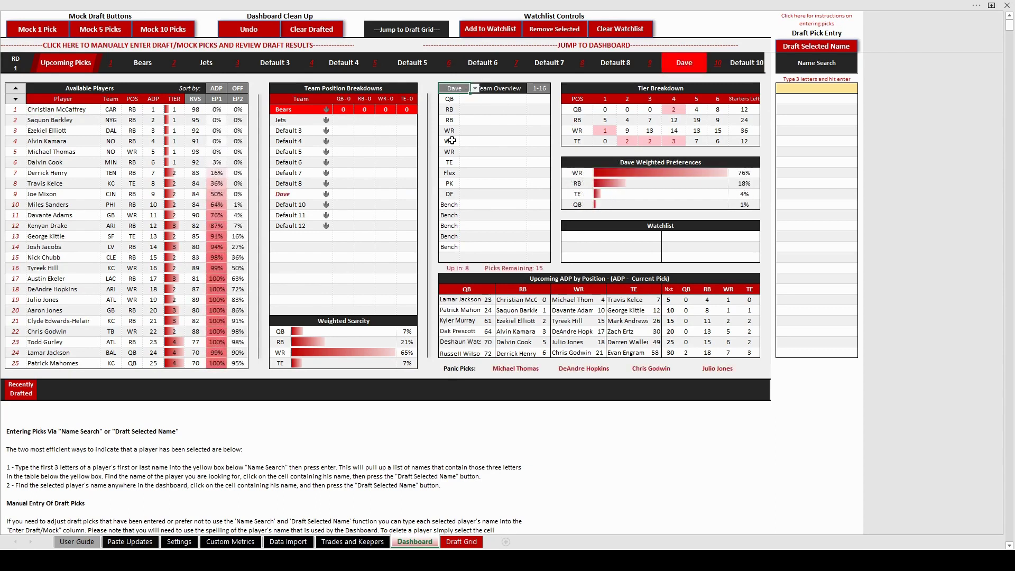
click(108, 26)
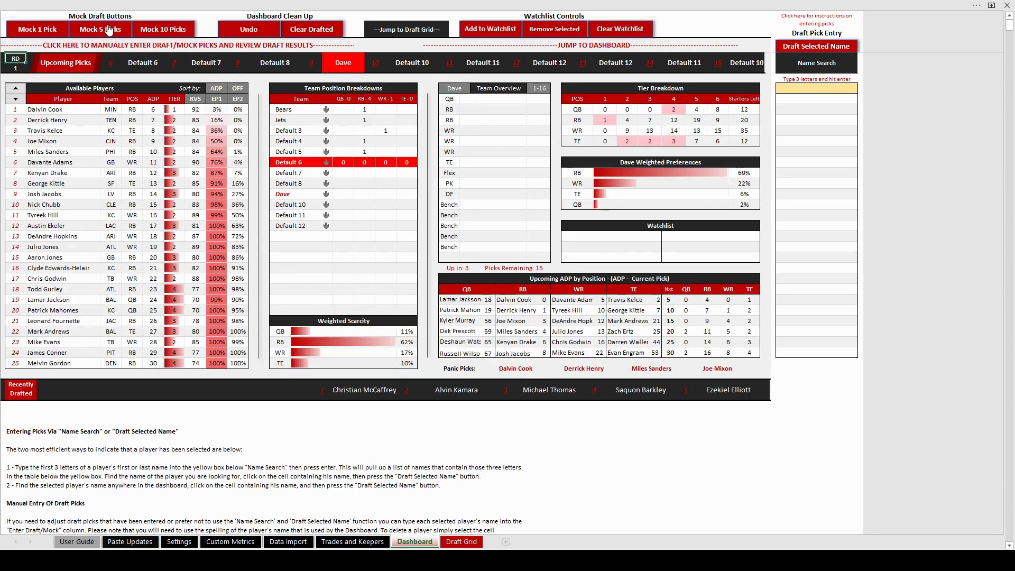
Step: Draft Dalvin Cook and Joe Mixon as the next two picks using the name search
click(812, 91)
text(dalvin Cook)
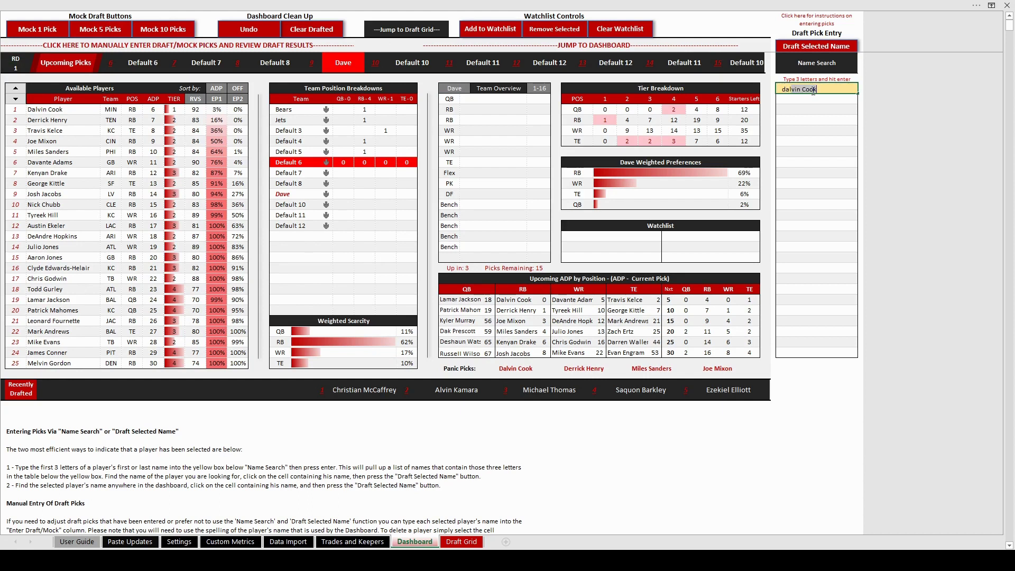
key(Return)
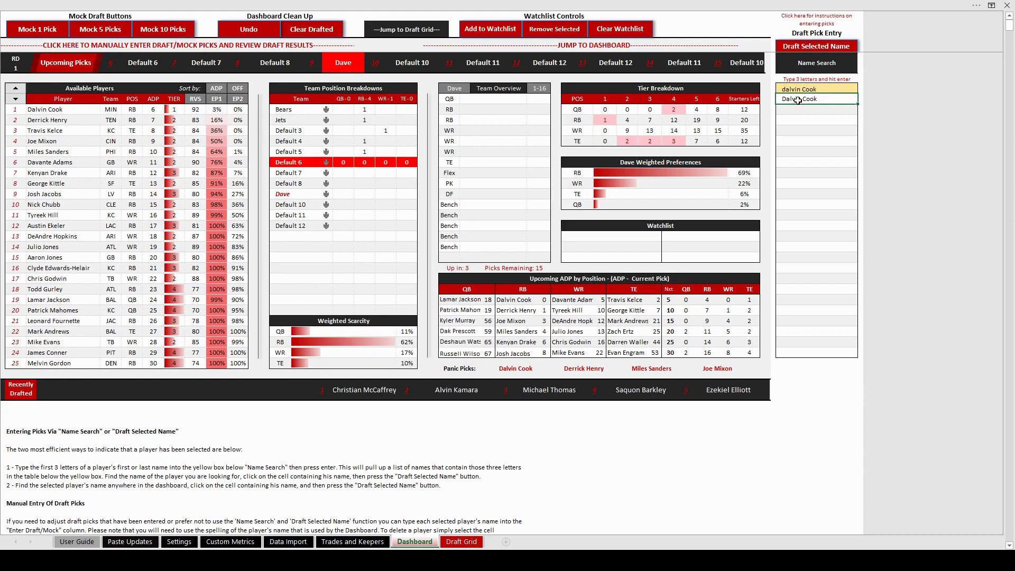
click(803, 48)
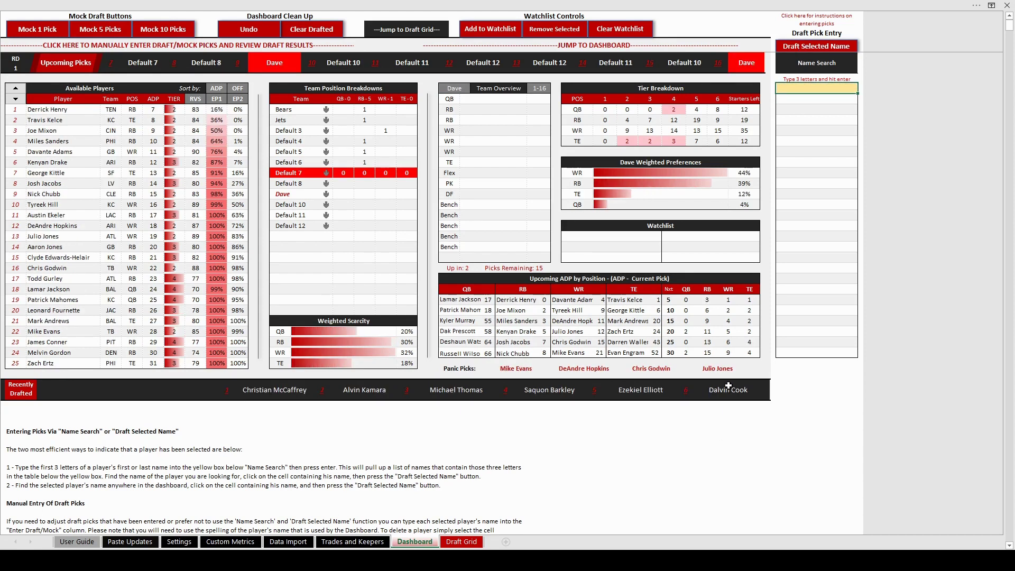
text(joe)
key(Return)
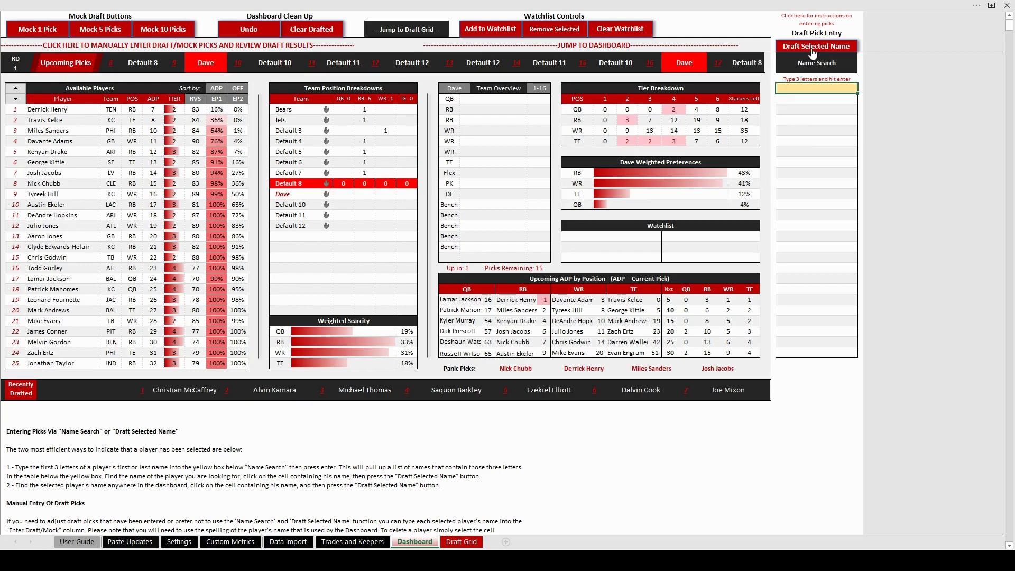
Step: Search player names for "chu", but draft Josh Jacobs from the Available Players list and undo that pick
text(chu)
key(Return)
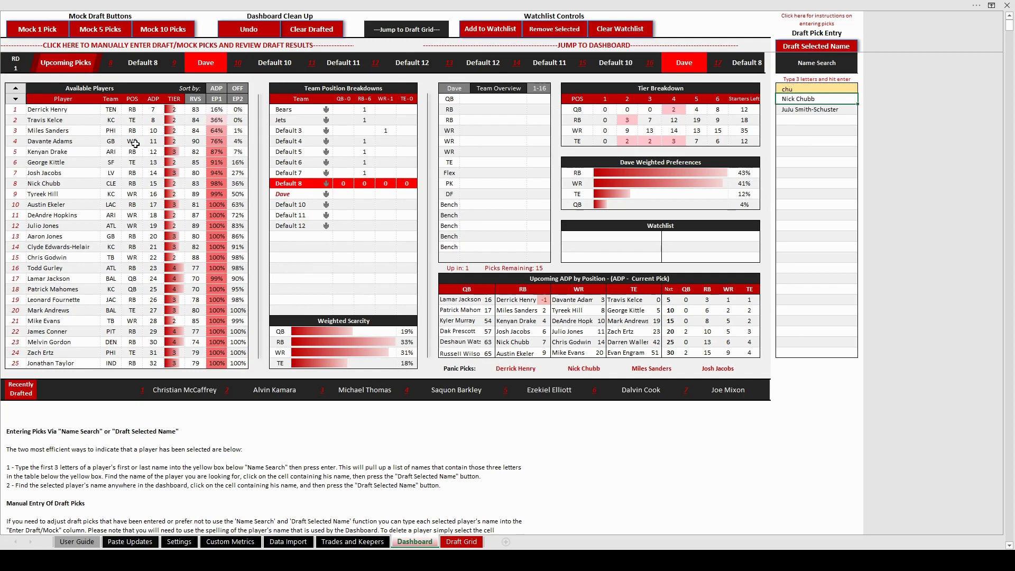
click(54, 175)
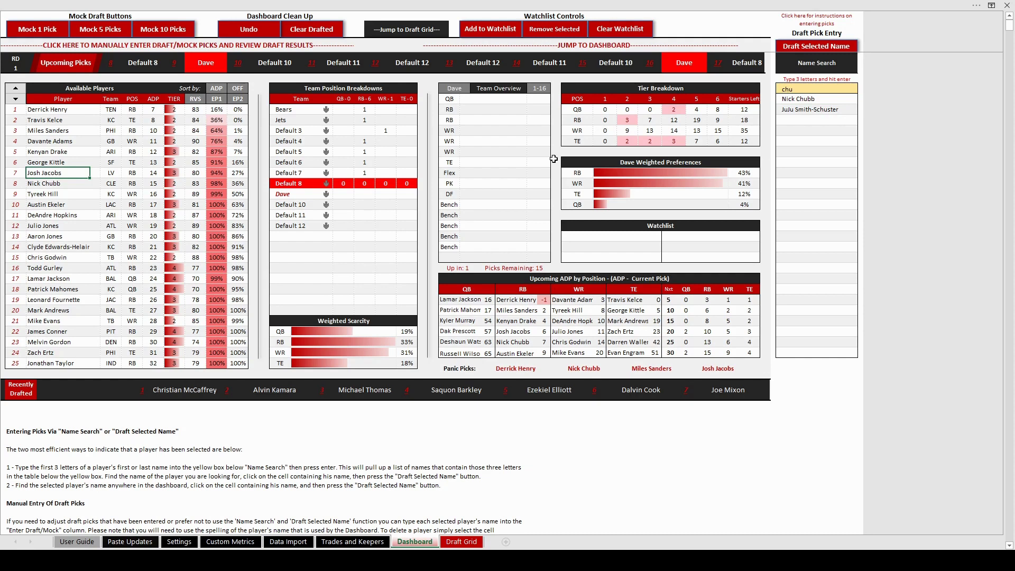
click(798, 47)
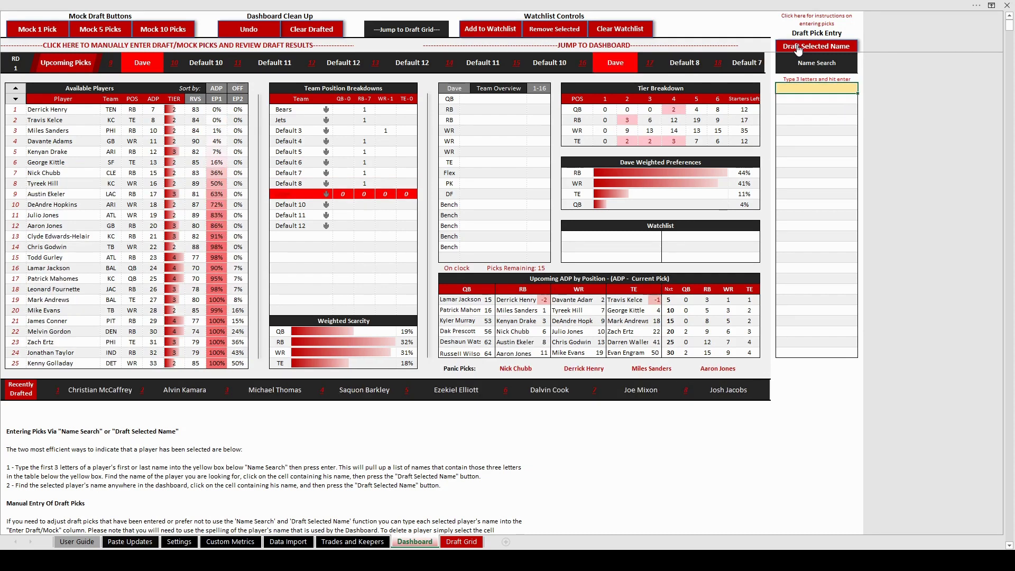
click(234, 31)
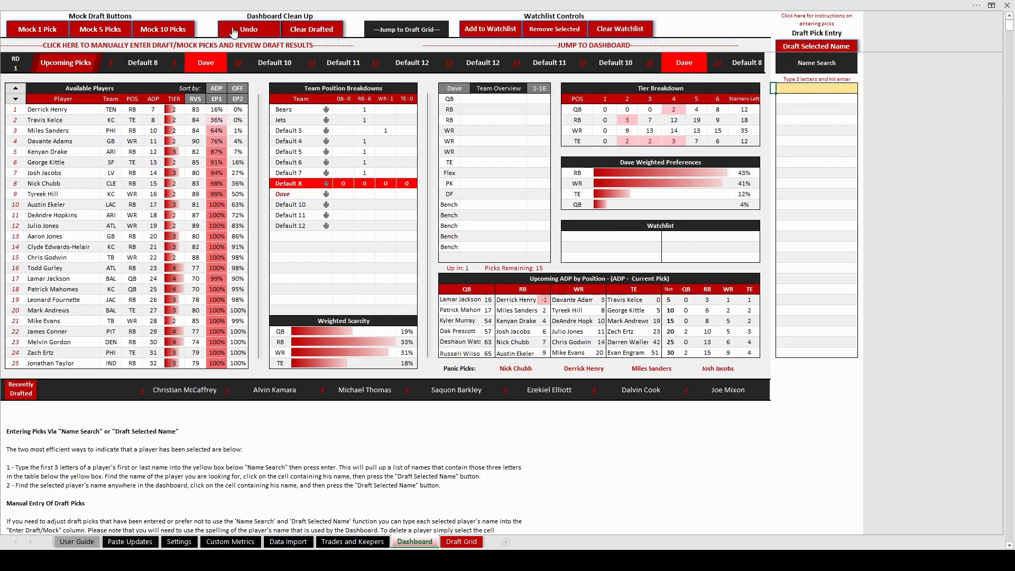
Step: Simulate one mock pick for the team on the clock, Default 8
click(49, 30)
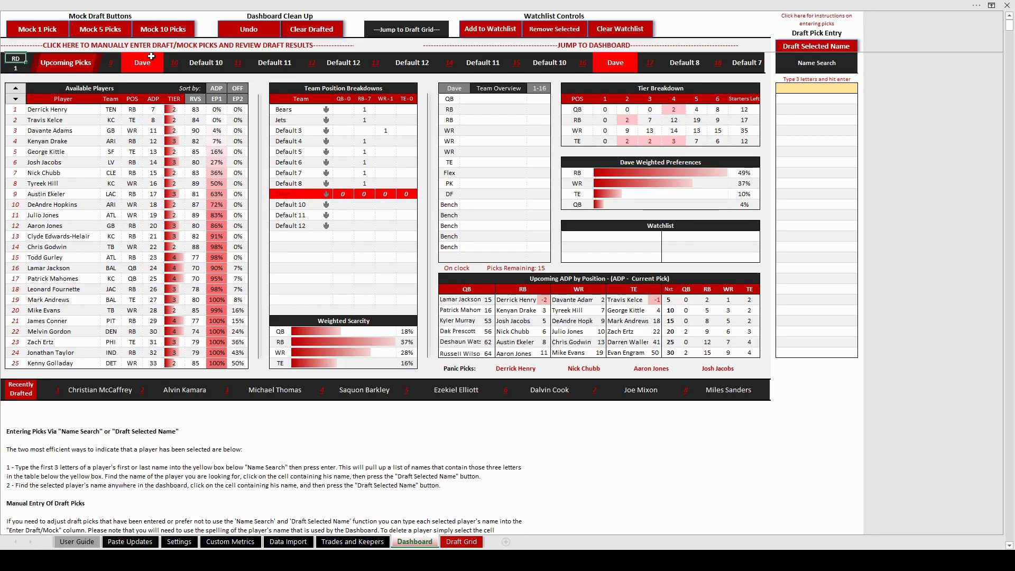
Step: Try a different sort order for the Available Players list and set it back to ADP
click(215, 88)
double_click(214, 87)
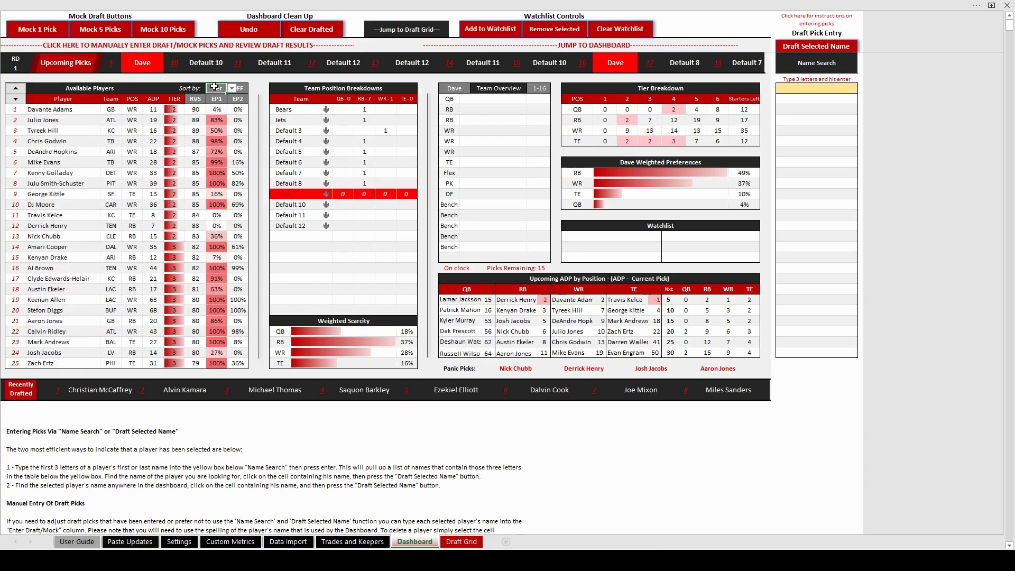
key(Left)
key(Down)
key(Down)
key(Down)
key(Down)
key(Up)
key(Up)
key(Up)
key(Up)
key(Right)
text(ADP)
key(Return)
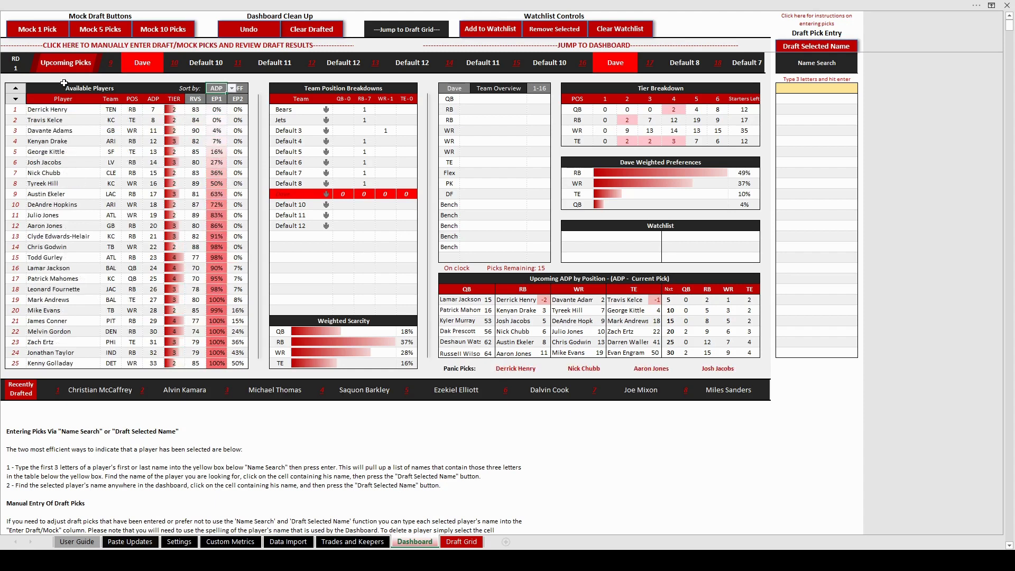
Step: Browse a few rows down the Available Players list and return to its first player
click(17, 95)
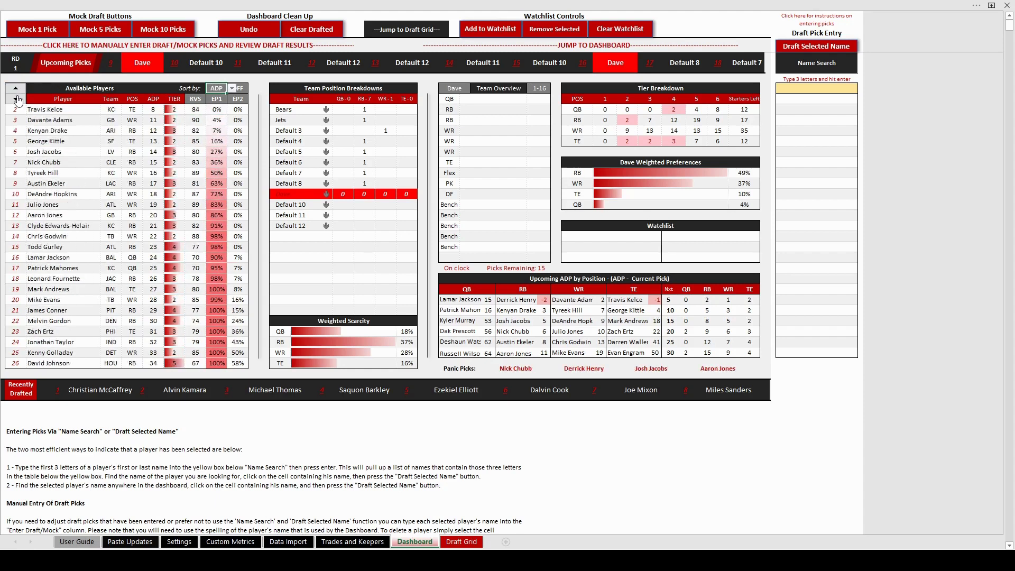
click(17, 95)
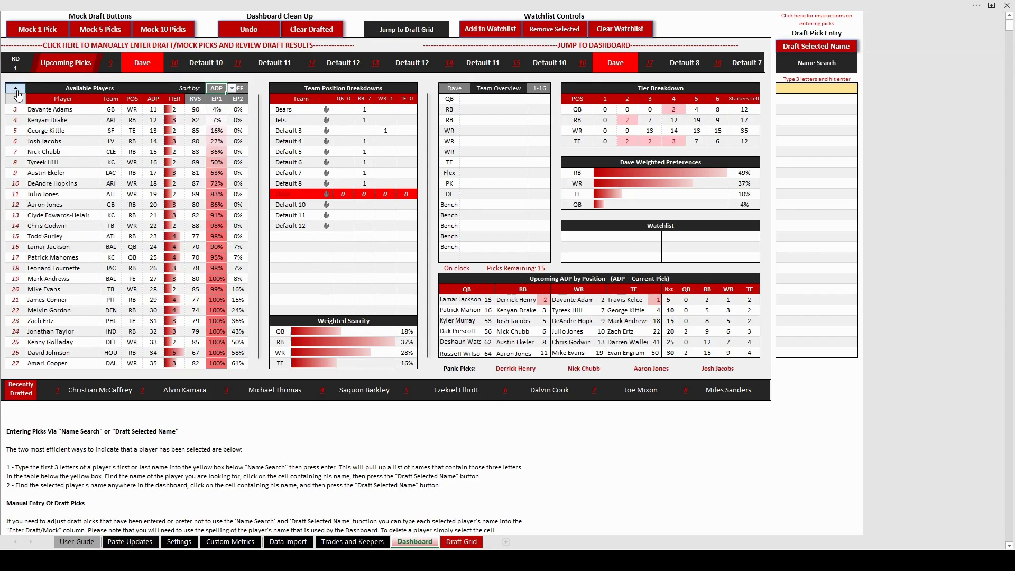
click(18, 95)
click(18, 95)
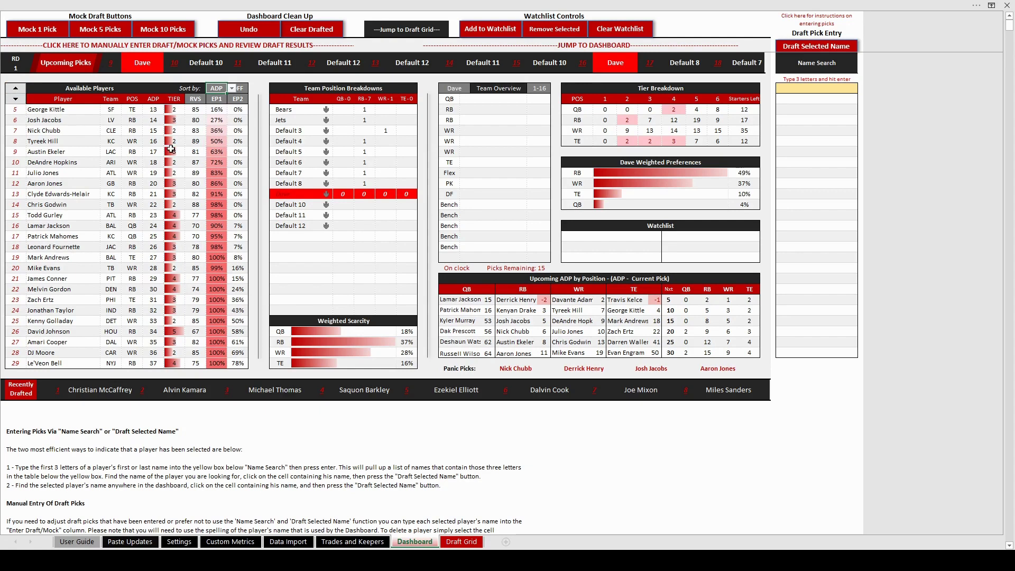
click(15, 88)
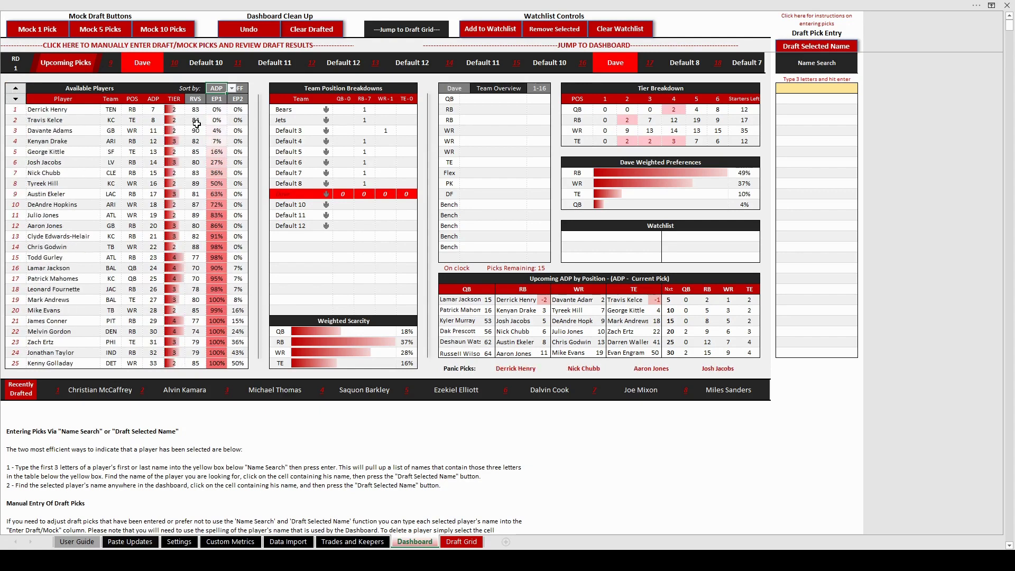
Step: Filter the Available Players list to WR and examine the top receivers' Tier and RVS values
click(238, 88)
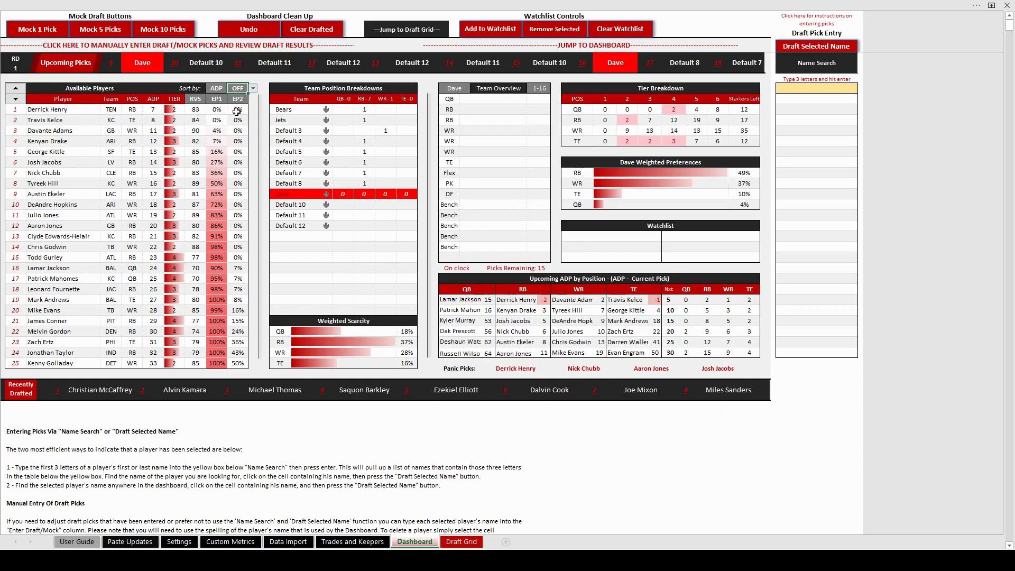
click(236, 111)
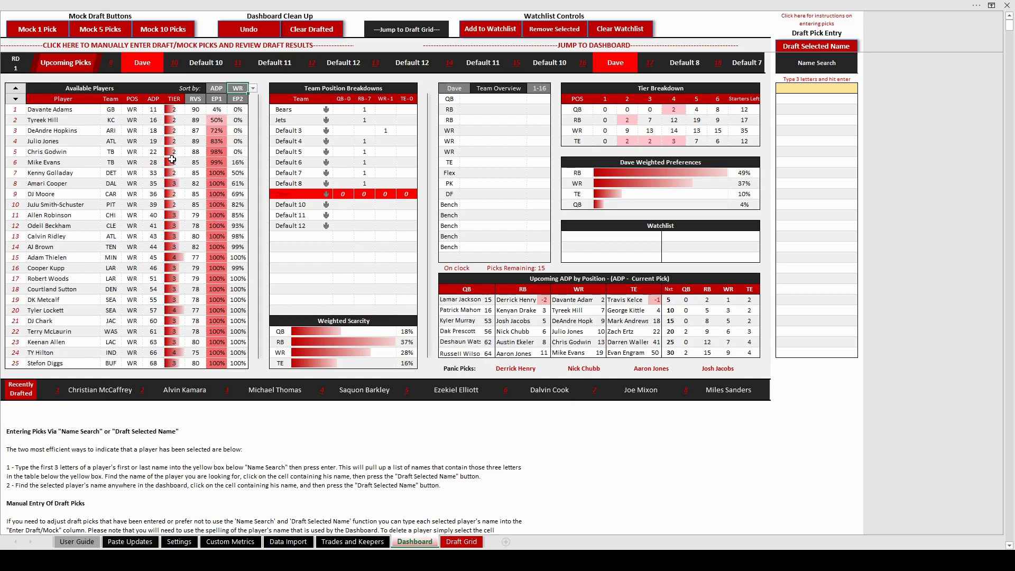
click(176, 113)
key(Up)
key(Right)
key(Down)
key(Down)
key(Down)
key(Up)
key(Up)
key(Up)
key(alt+Down)
key(Down)
key(Return)
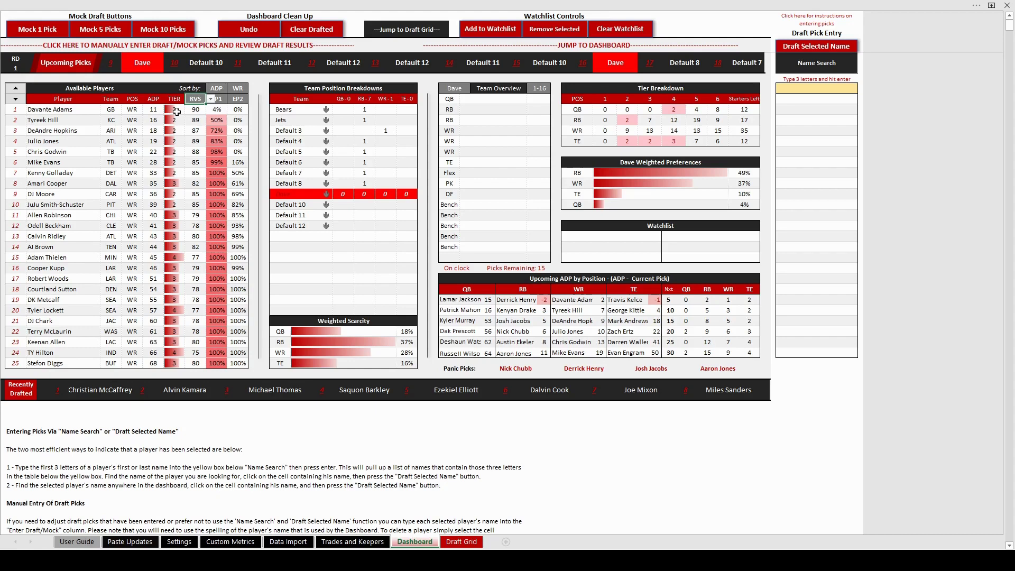
Step: Examine the EP1 and EP2 percentages of the first few wide receivers in Available Players
key(Right)
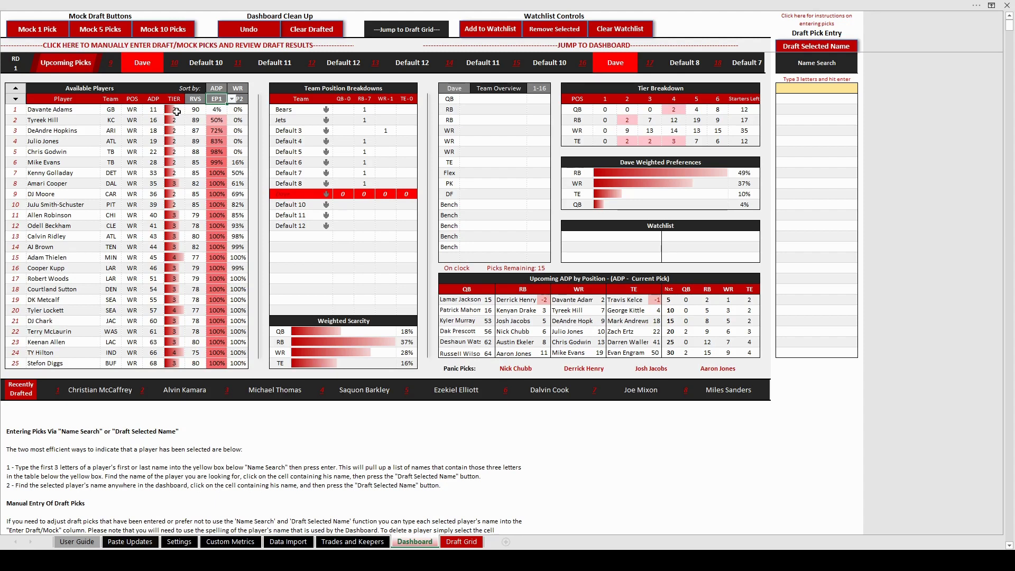
key(Down)
key(Right)
key(Down)
key(Down)
key(Down)
key(Down)
key(Down)
key(Left)
key(Left)
key(Left)
key(Left)
key(Right)
key(Right)
key(Right)
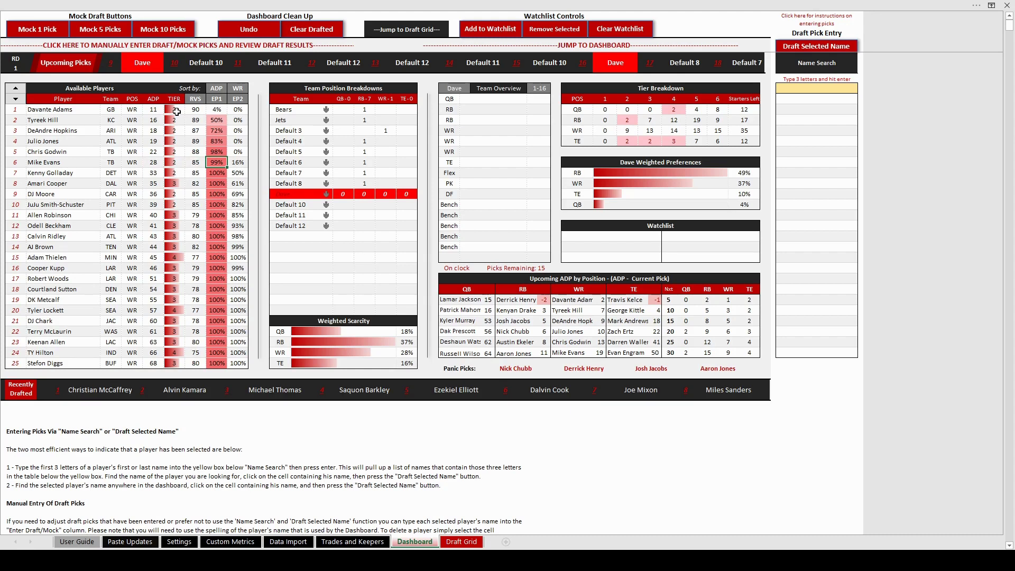
key(Right)
Step: Examine the RB and WR tier counts and the starters left in the Tier Breakdown
click(629, 120)
key(Down)
key(Right)
key(Right)
key(Right)
key(Up)
key(Right)
key(Right)
click(732, 130)
Step: Review the draft preference percentages on the Settings sheet and return to the Dashboard
click(179, 541)
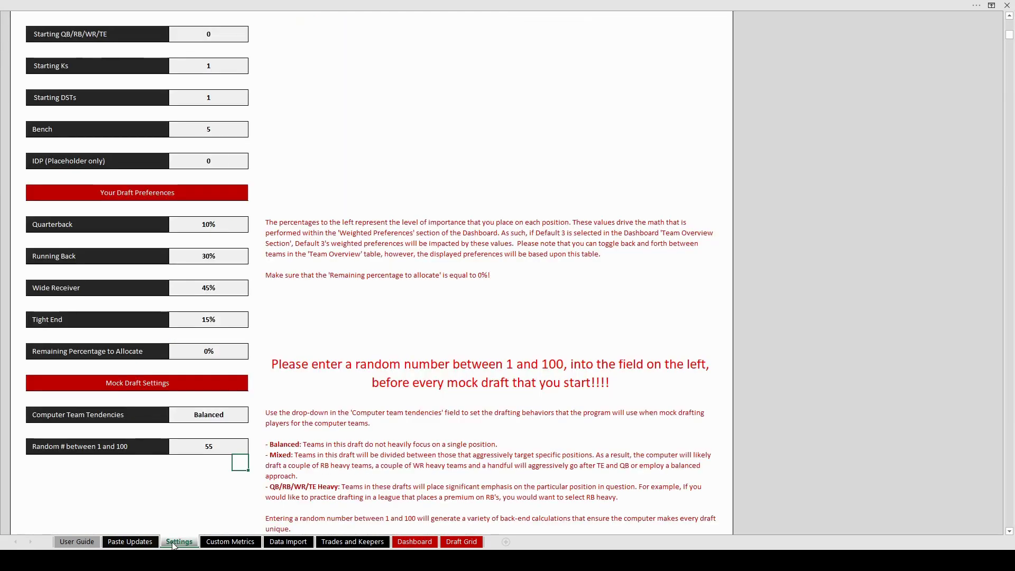
click(415, 541)
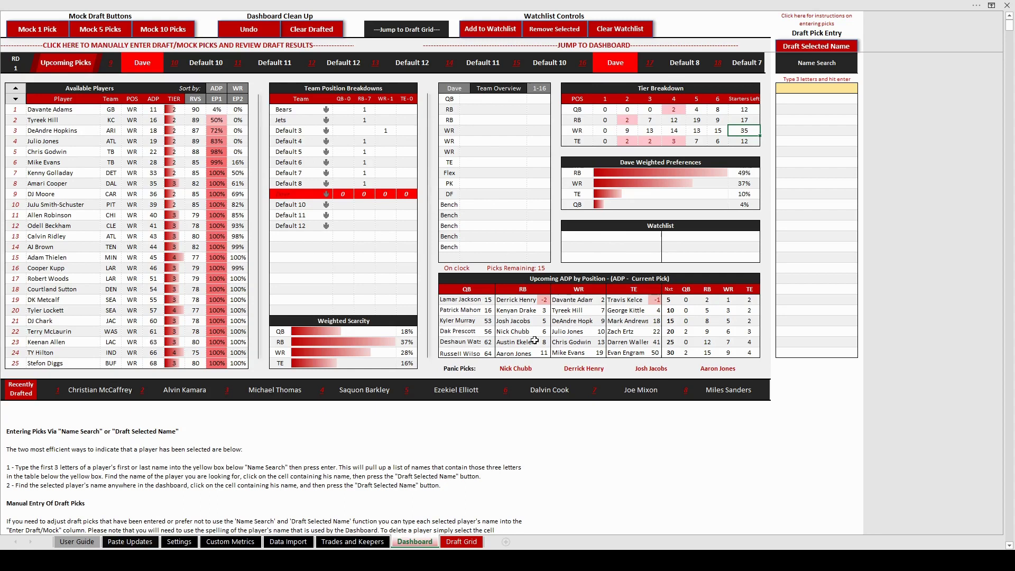
Step: Filter Available Players to RB to compare the running backs, and restore the WR filter
click(196, 99)
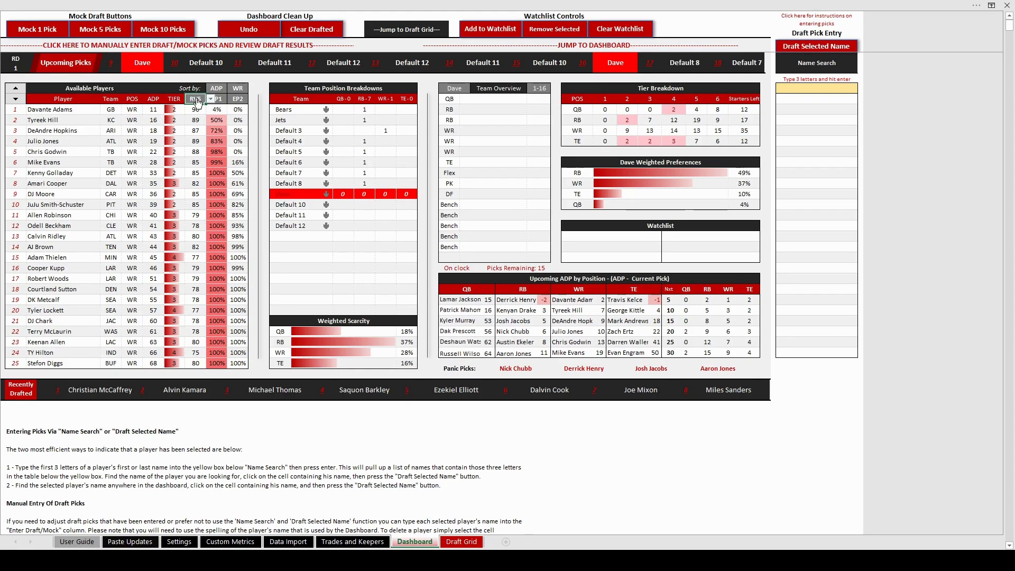
click(544, 301)
click(239, 92)
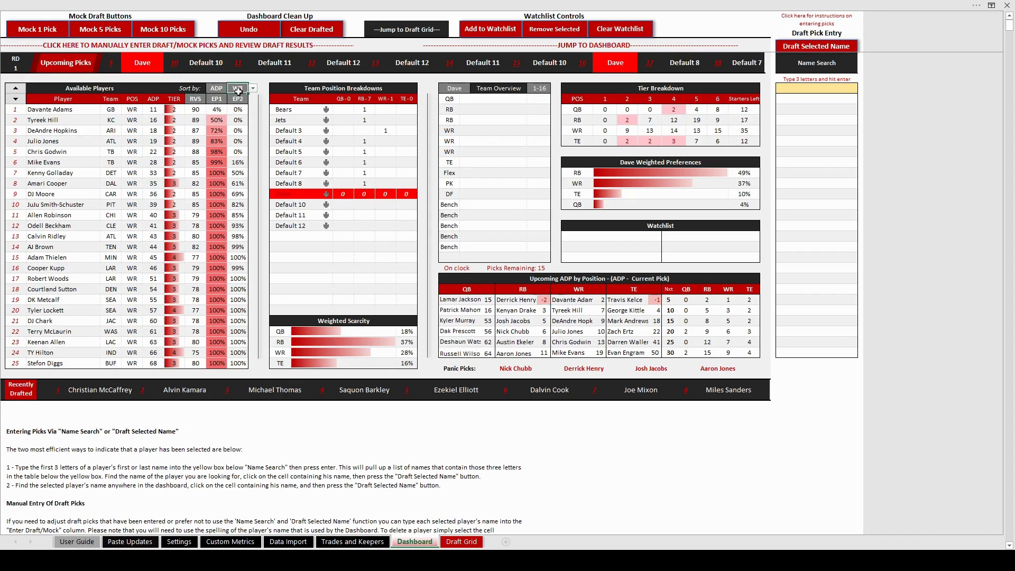
click(253, 88)
click(235, 107)
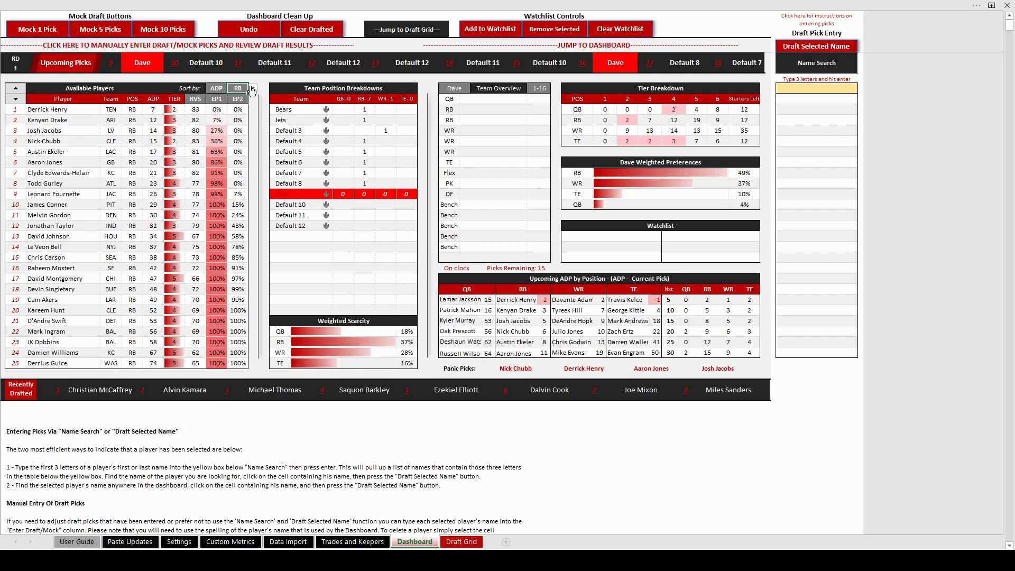
click(239, 110)
Step: Draft Davante Adams with the ninth pick and simulate the next six mock picks
click(68, 111)
click(804, 51)
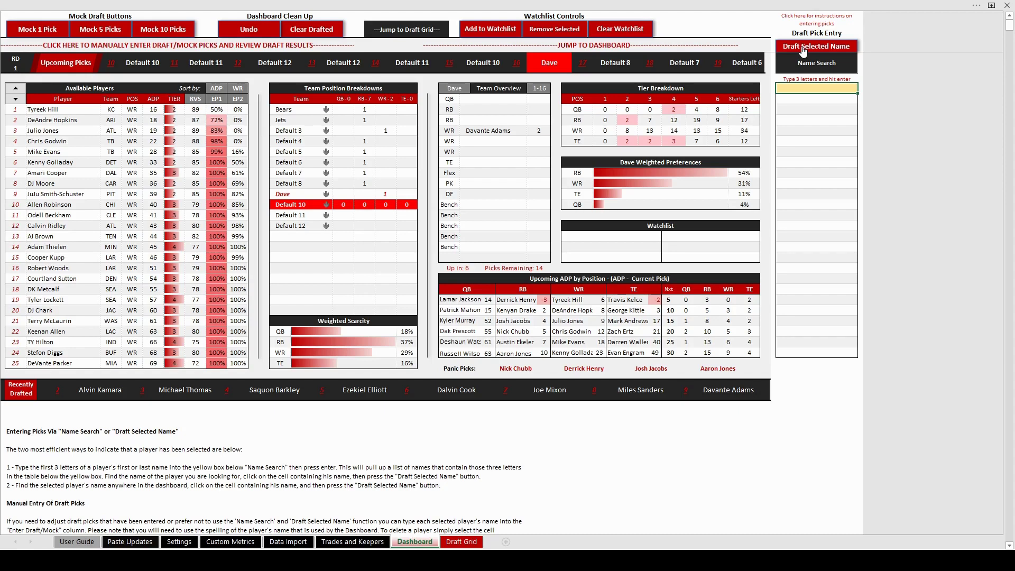
click(117, 27)
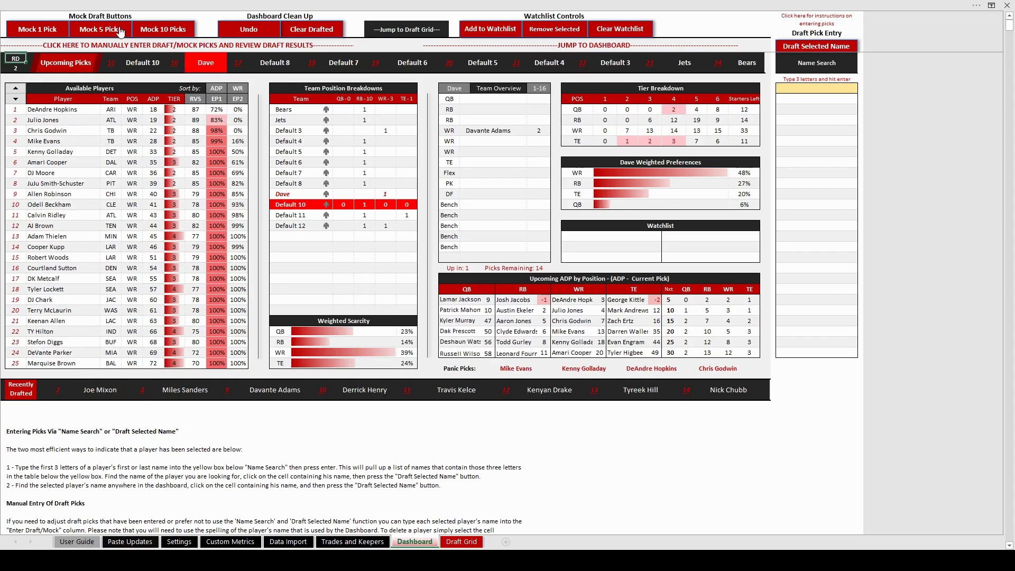
click(36, 34)
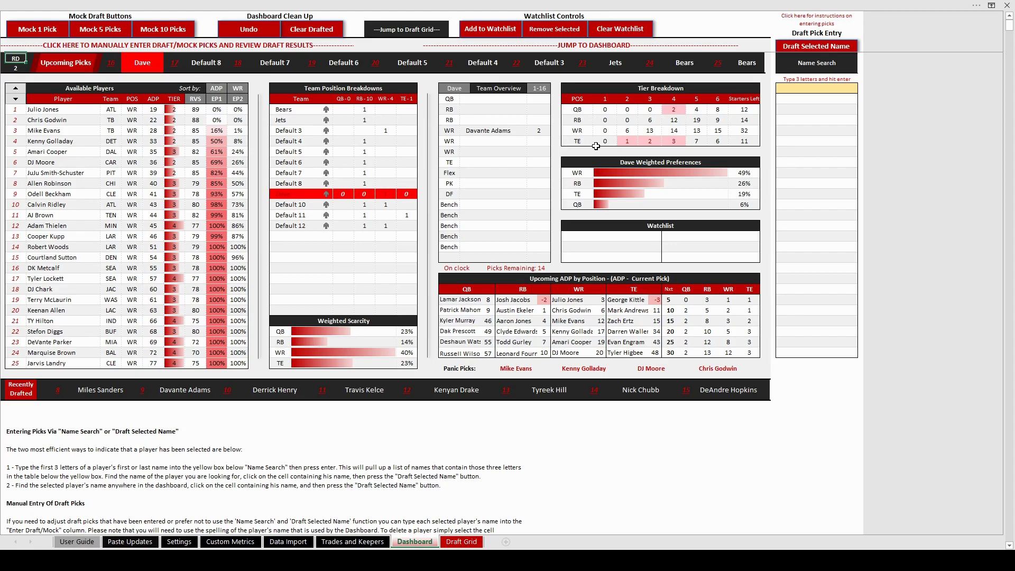
Step: Examine how many players remain per tier for each position in the Tier Breakdown
click(633, 139)
key(Right)
key(Up)
key(Up)
key(Up)
key(Right)
key(Down)
key(Down)
key(Left)
key(Left)
key(Left)
key(Right)
Step: Sort the Available Players list by Tier and check the first receiver's EP1 value
click(207, 141)
click(215, 88)
click(231, 90)
click(221, 98)
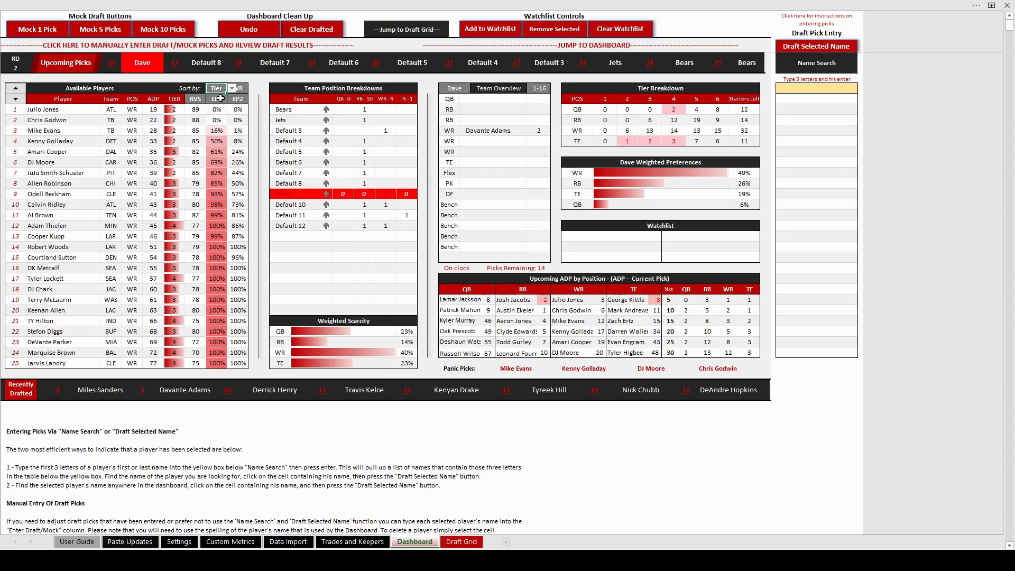
click(217, 110)
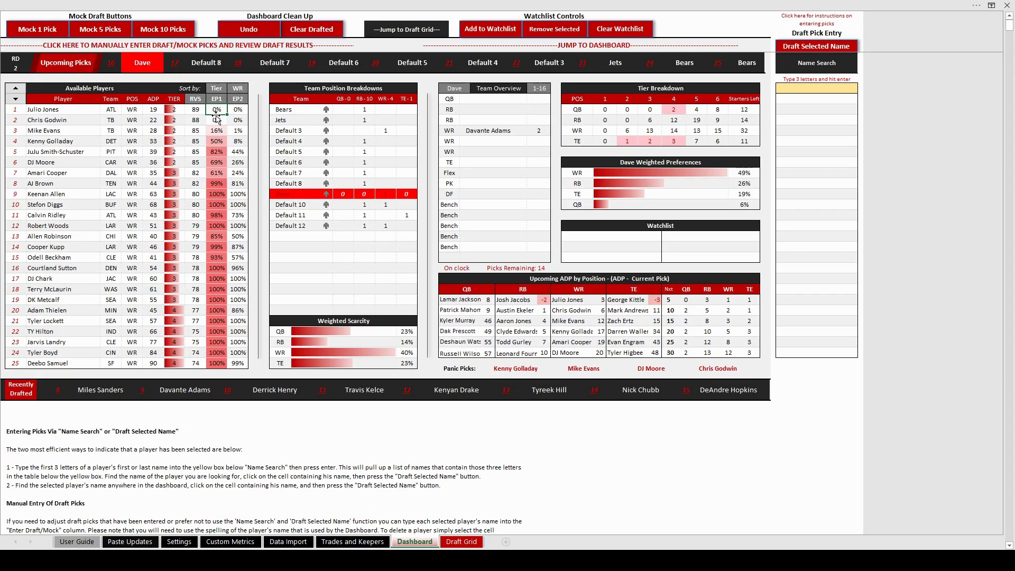
Step: Draft Julio Jones and simulate the next 16 mock picks
click(63, 118)
click(51, 111)
click(818, 50)
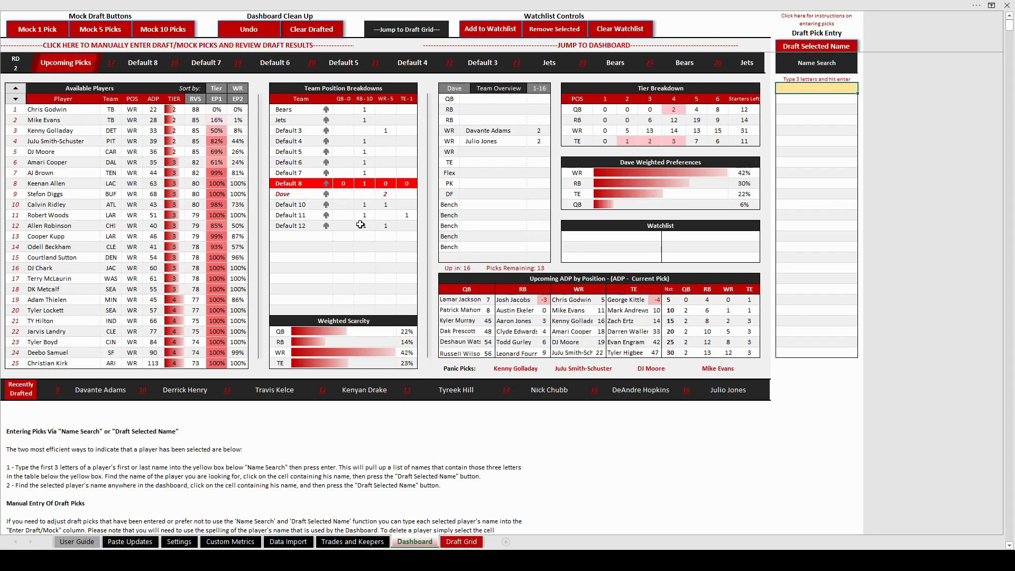
click(146, 29)
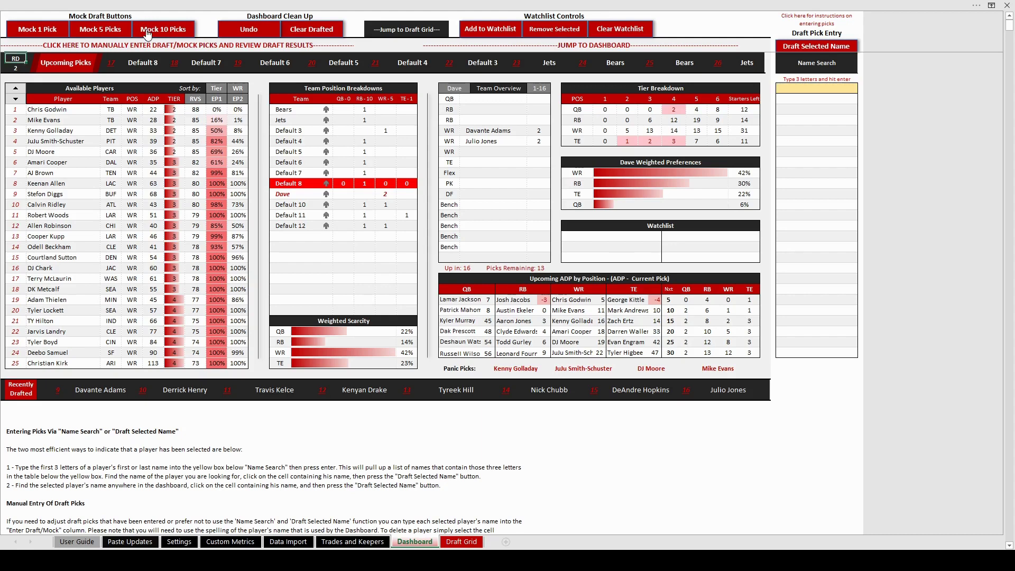
click(102, 23)
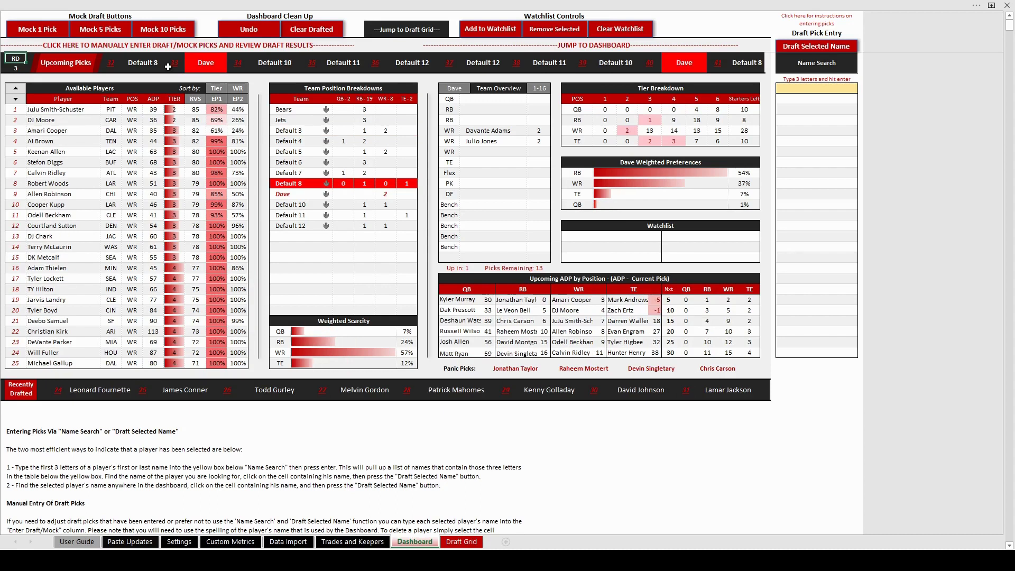
click(38, 29)
Step: Examine the RB and WR counts of Default 10, 11 and 12 in the Team Position Breakdowns
click(385, 216)
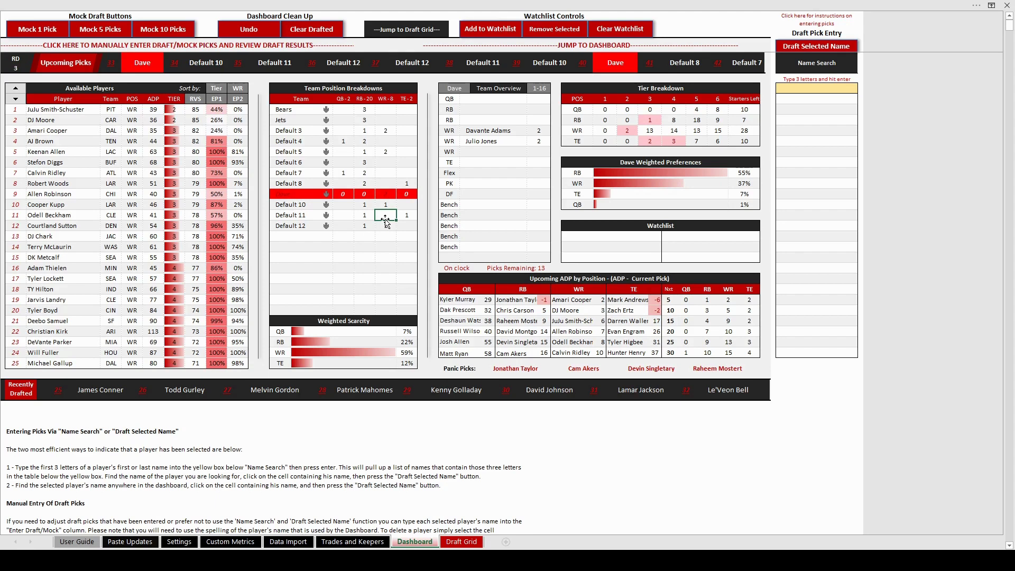
key(Left)
key(Up)
key(Right)
key(Down)
key(Down)
key(Up)
Step: Compare the RB and WR counts in tiers 2 and 3, and check the first available receiver's values
click(655, 121)
key(Left)
key(Down)
click(205, 112)
key(Left)
key(Left)
key(Left)
key(Right)
Step: Switch the position filter to RB to view the remaining running backs, and set it back to WR
click(237, 88)
text(RB)
key(Return)
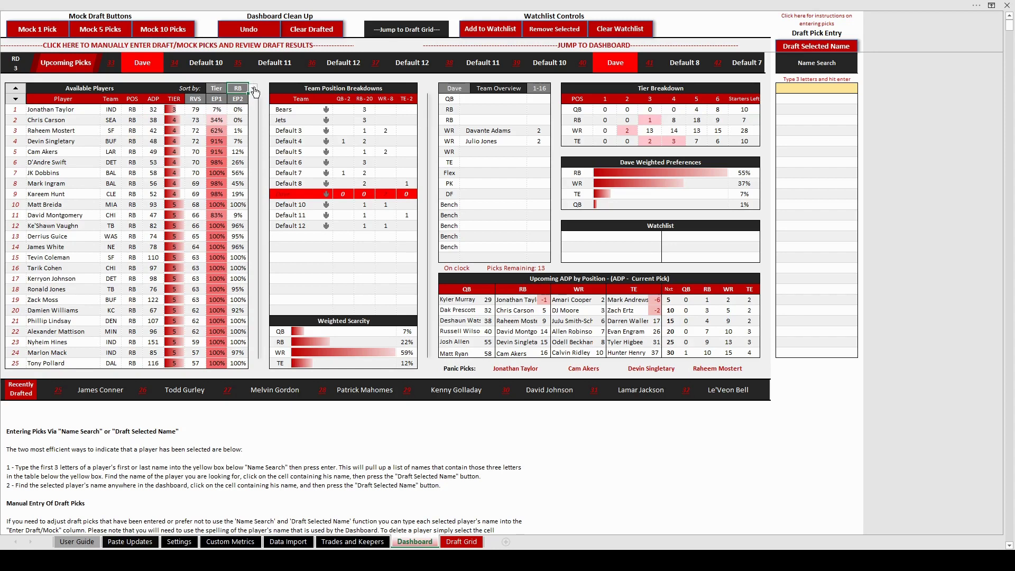
text(WR)
key(Return)
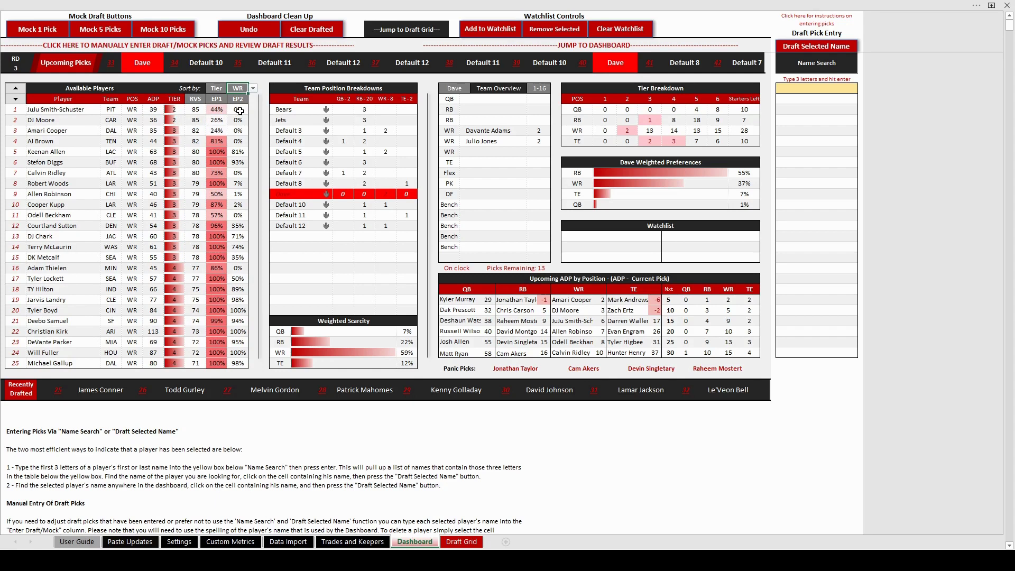
Step: Draft DJ Moore from Available Players and simulate the next six mock picks
click(195, 122)
key(Up)
key(Right)
click(68, 121)
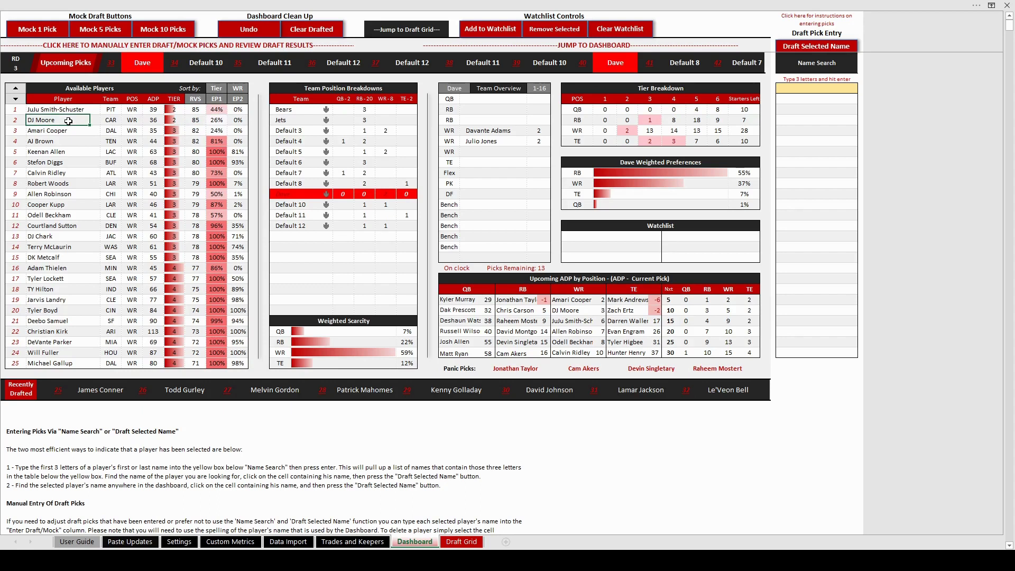
click(829, 53)
click(81, 30)
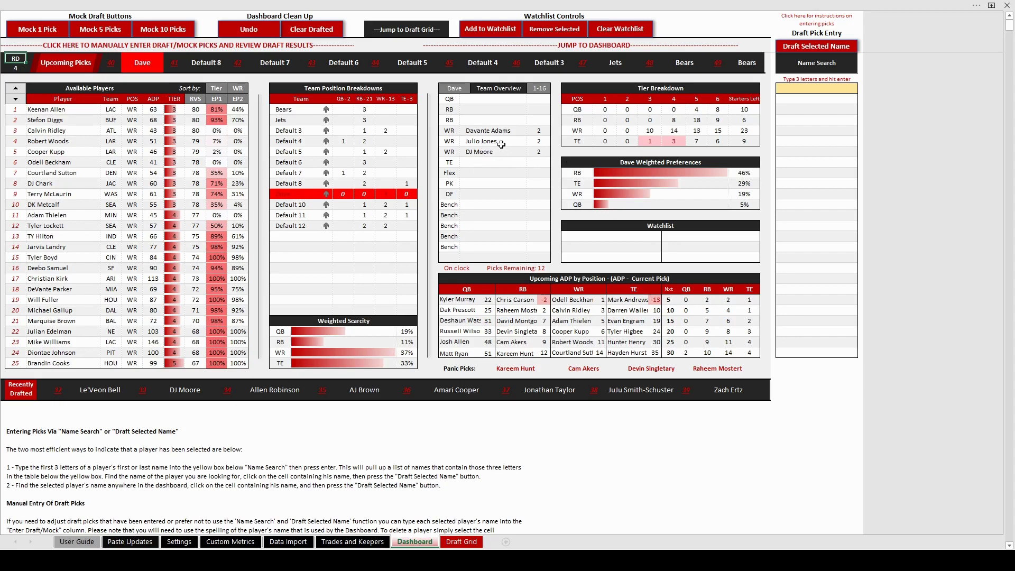
Step: Review the Draft Grid by position and by round, and return to the Dashboard
click(398, 34)
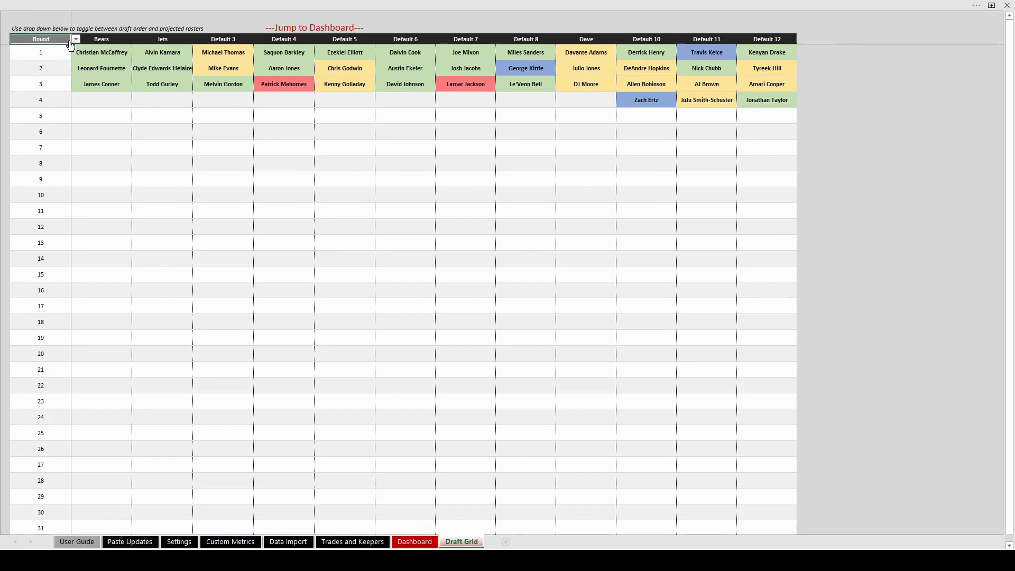
click(49, 56)
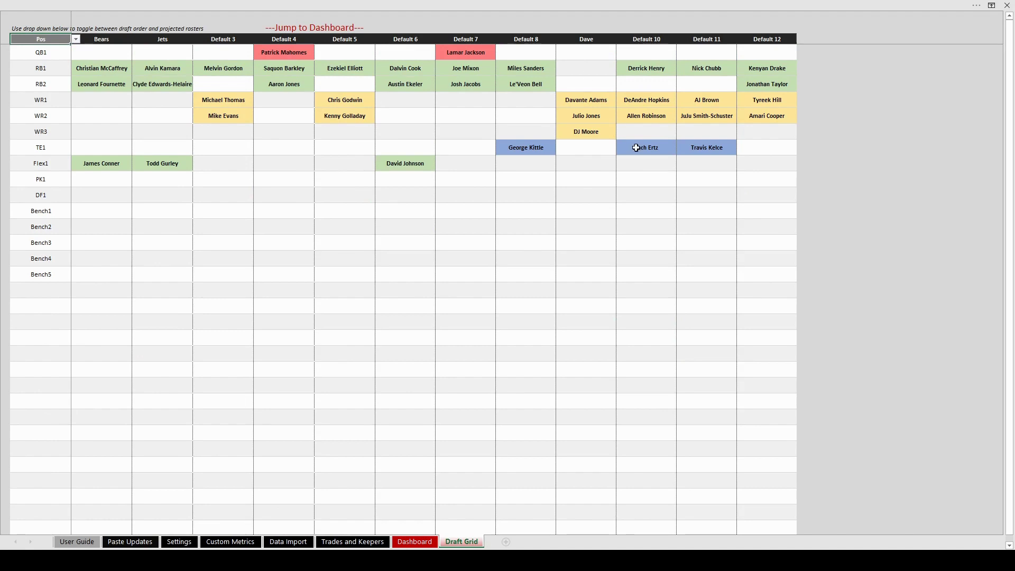
click(74, 40)
click(56, 48)
click(309, 28)
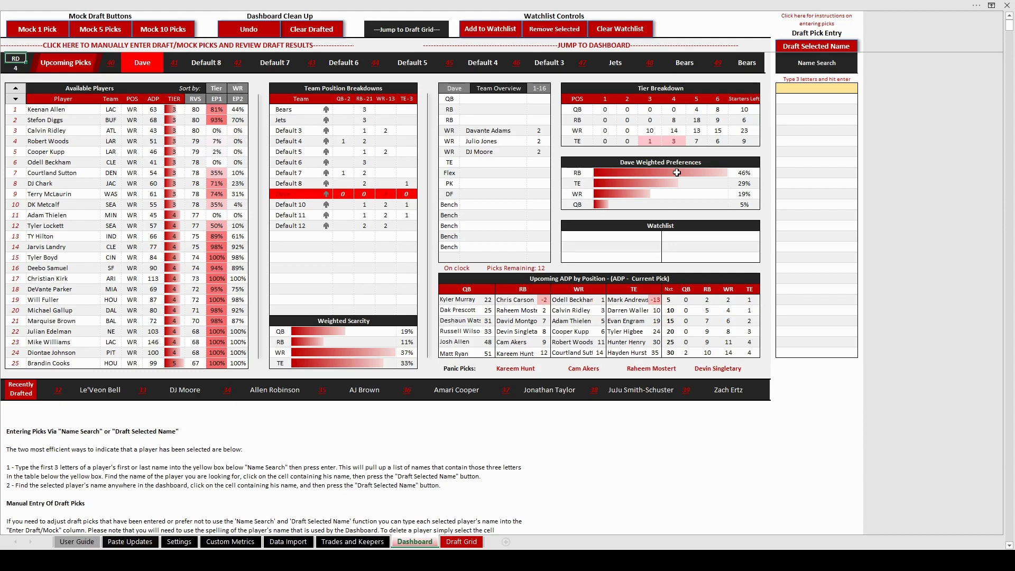
Step: Check the remaining RB starters and the WR counts in tiers 3 and 4 of the Tier Breakdown
click(746, 121)
key(Left)
key(Left)
key(Left)
drag(649, 130, 670, 136)
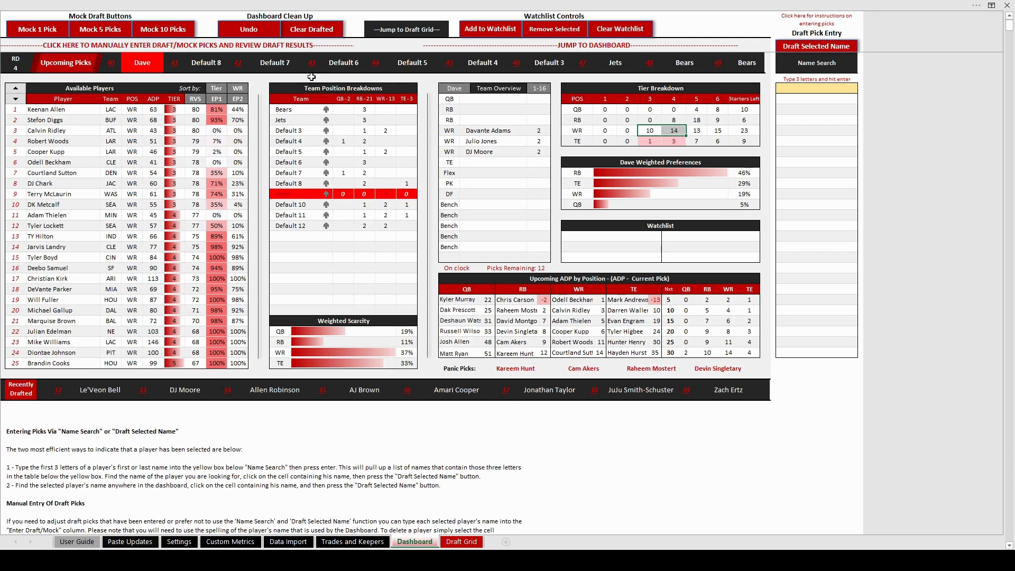
Step: Look over the columns and first rows of the tier-sorted wide receivers in Available Players
click(214, 90)
key(Down)
key(Down)
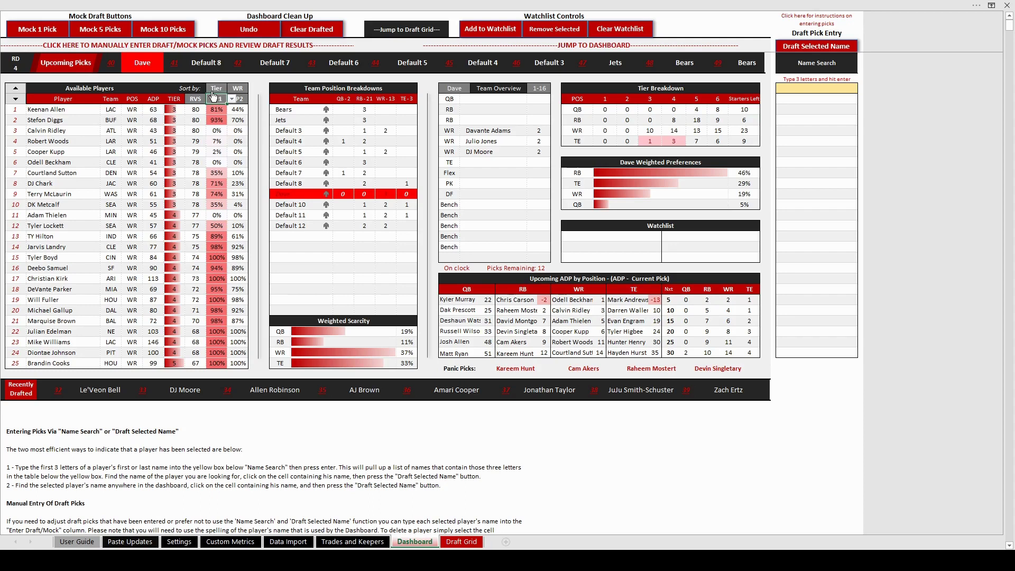
key(Left)
key(Left)
key(Left)
key(Left)
key(Left)
key(Down)
key(Left)
key(Down)
key(Down)
Step: Filter the Available Players list to RB for the fourth-round pick
click(234, 90)
click(253, 89)
click(252, 107)
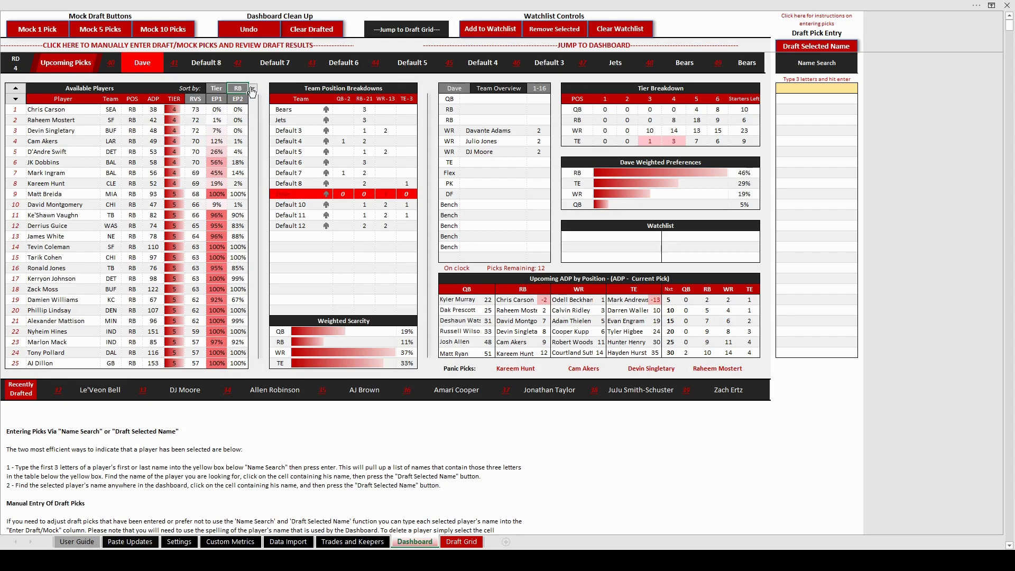
Step: Filter the Available Players list to TE and draft Mark Andrews with the fourth-round pick
key(alt+Down)
key(Down)
key(Down)
key(Return)
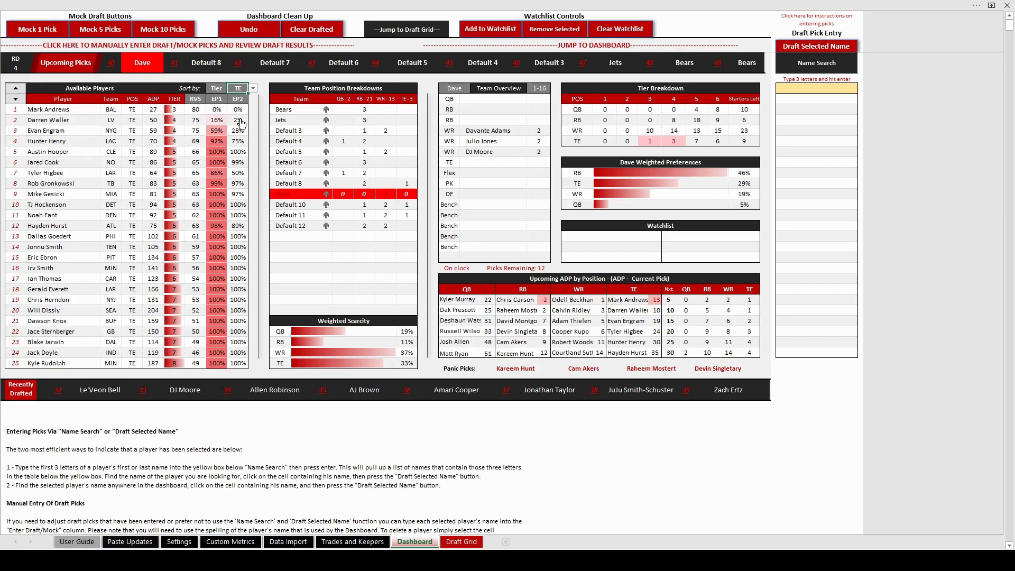
click(47, 111)
click(824, 47)
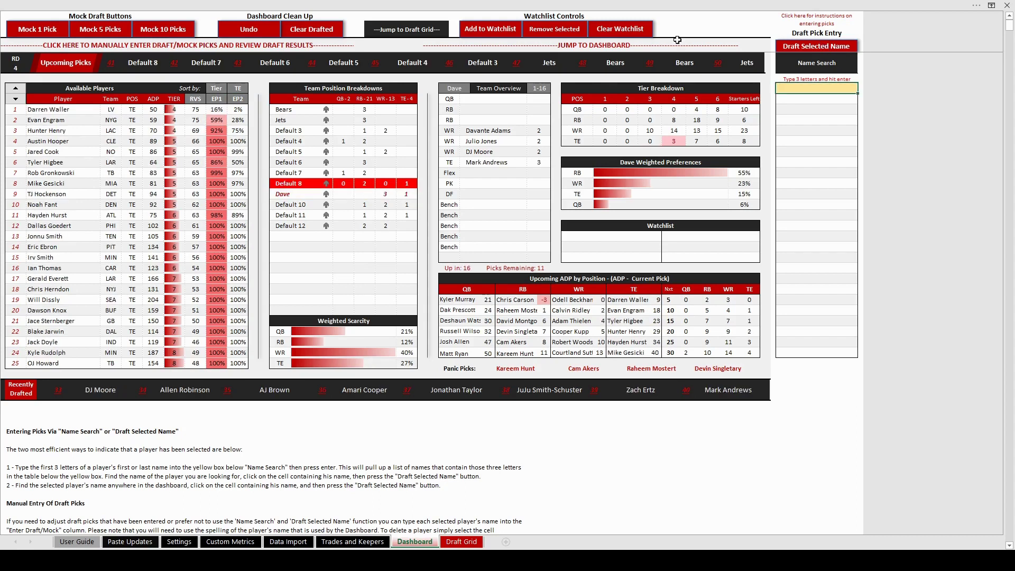
Step: Simulate the following 16 picks in batches of 10, 5 and 1, up to the ninth team's fifth-round turn
click(177, 26)
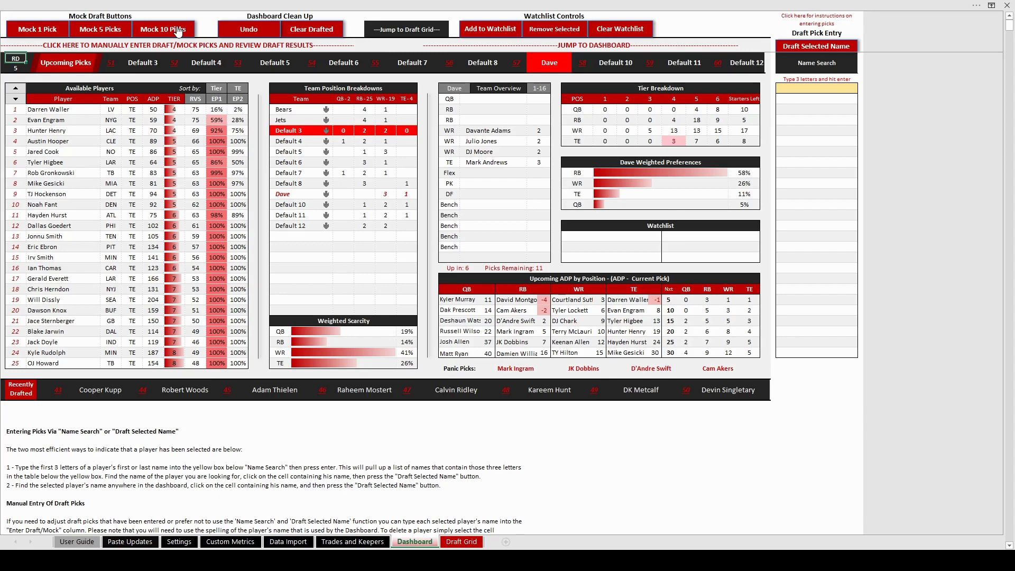
click(105, 30)
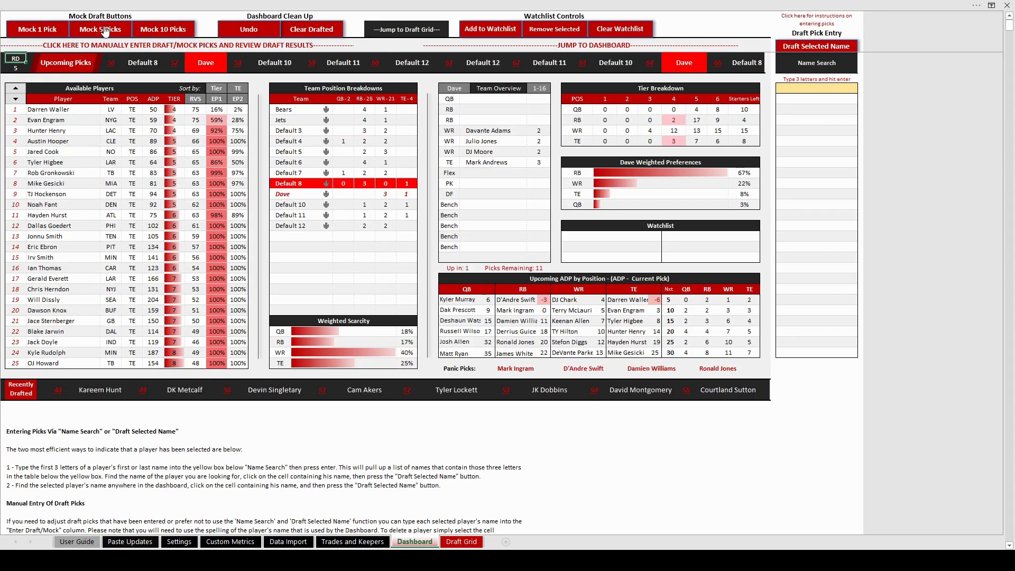
click(50, 32)
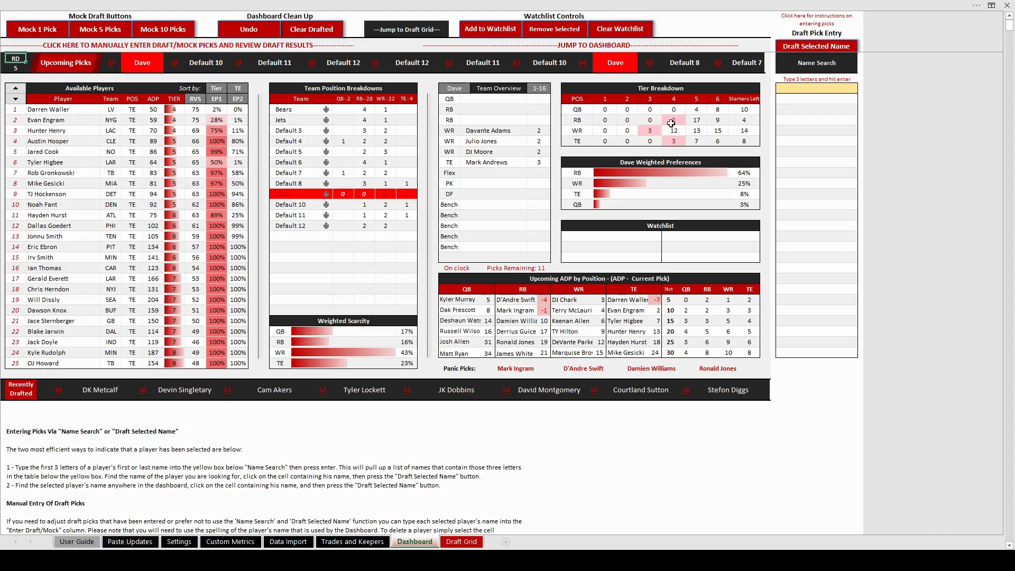
Step: Switch the tier-sorted Available Players list to FLEX for the fifth-round pick
click(214, 90)
click(239, 88)
click(240, 128)
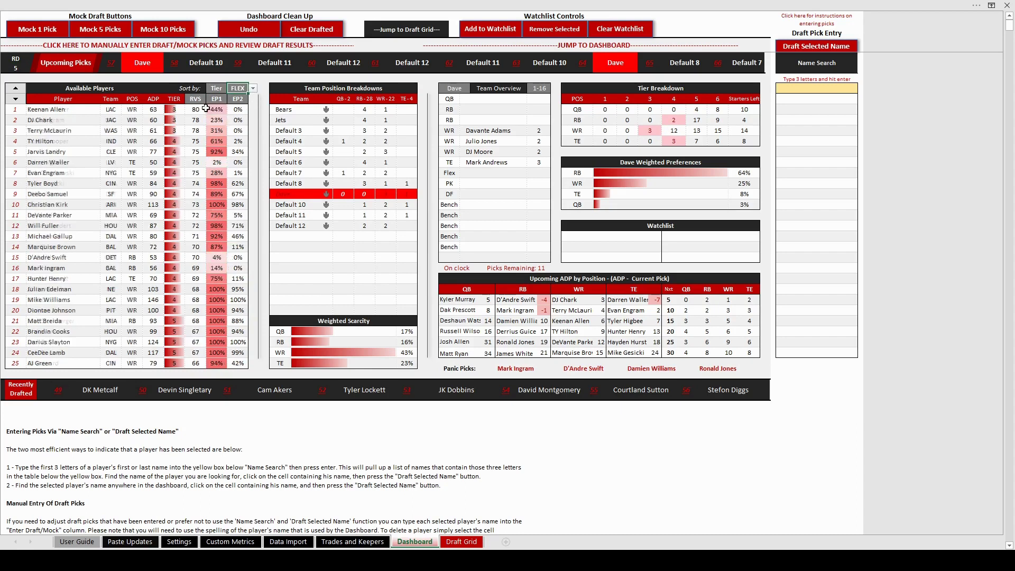
Step: Examine the tiers and other player data down the FLEX list in Available Players to compare fifth-round options
click(175, 99)
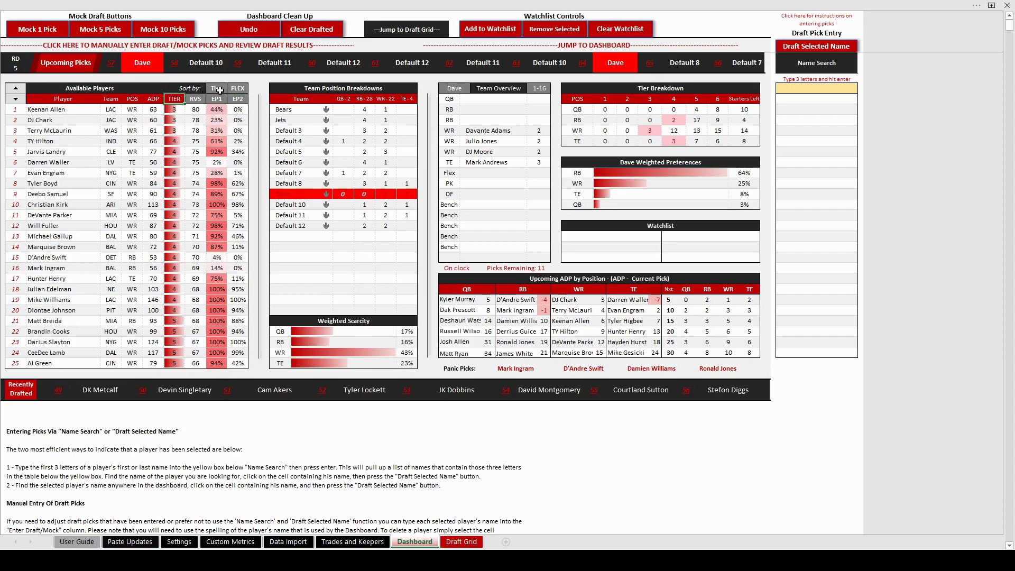
key(Down)
key(Left)
key(Down)
key(Down)
key(Right)
key(Right)
key(Left)
key(Left)
key(Left)
key(Down)
key(Down)
key(Down)
key(Down)
key(Down)
key(Down)
key(Down)
key(Down)
key(Down)
key(Down)
key(Down)
key(Down)
key(Left)
key(Left)
key(Down)
Step: Draft DJ Chark with the fifth-round pick and simulate the following five picks
click(58, 121)
click(822, 48)
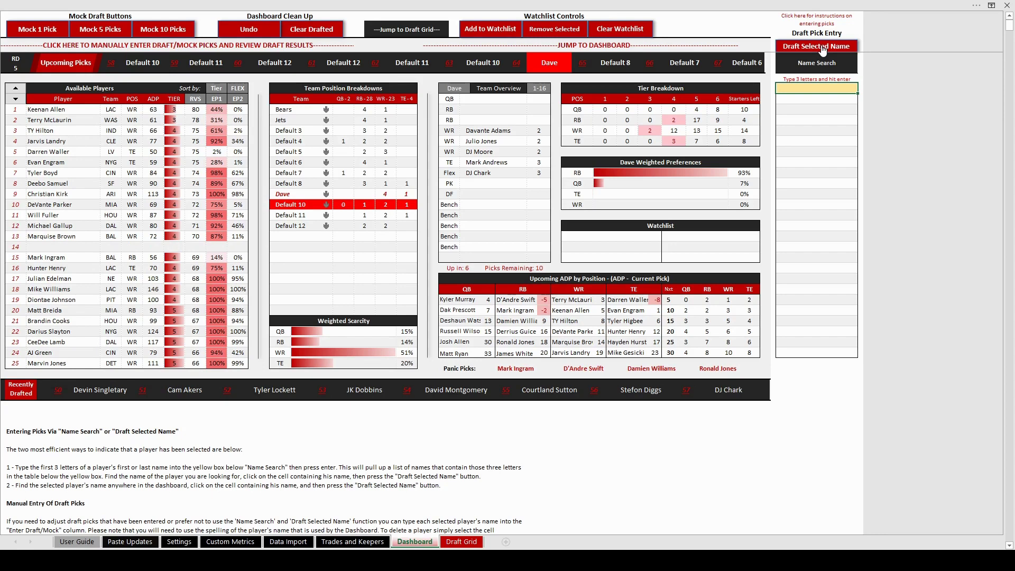
click(102, 23)
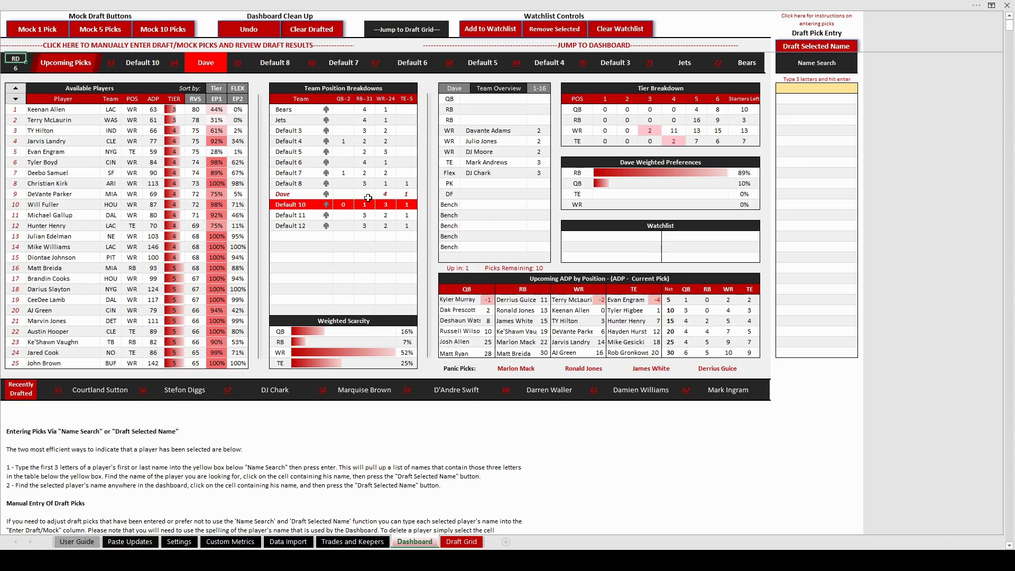
Step: Compare the remaining WR and RB tier counts with the team's empty RB slots and weighted RB preference
click(656, 130)
key(Up)
key(Right)
key(Right)
click(611, 171)
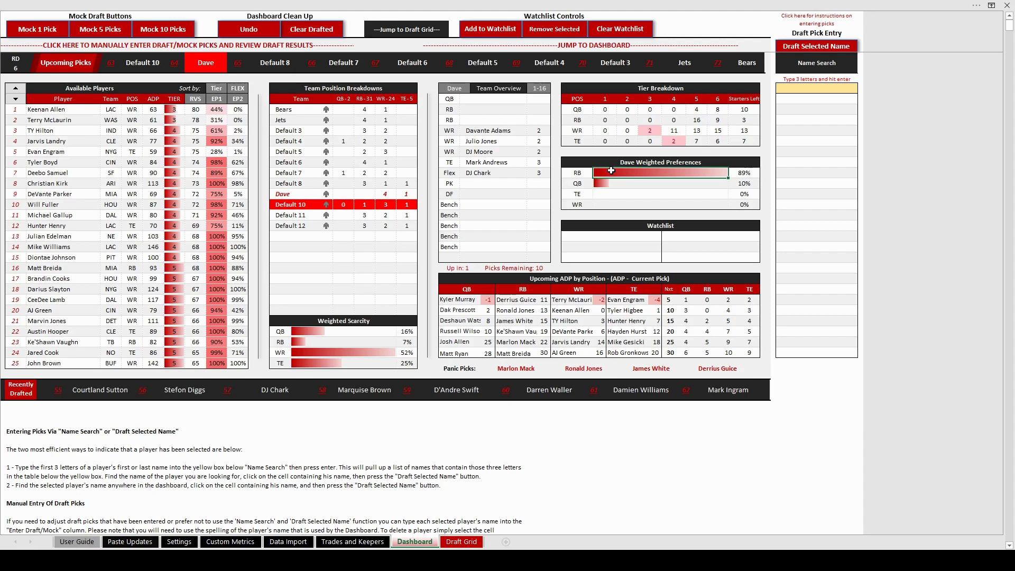
click(493, 104)
key(Down)
key(shift+Down)
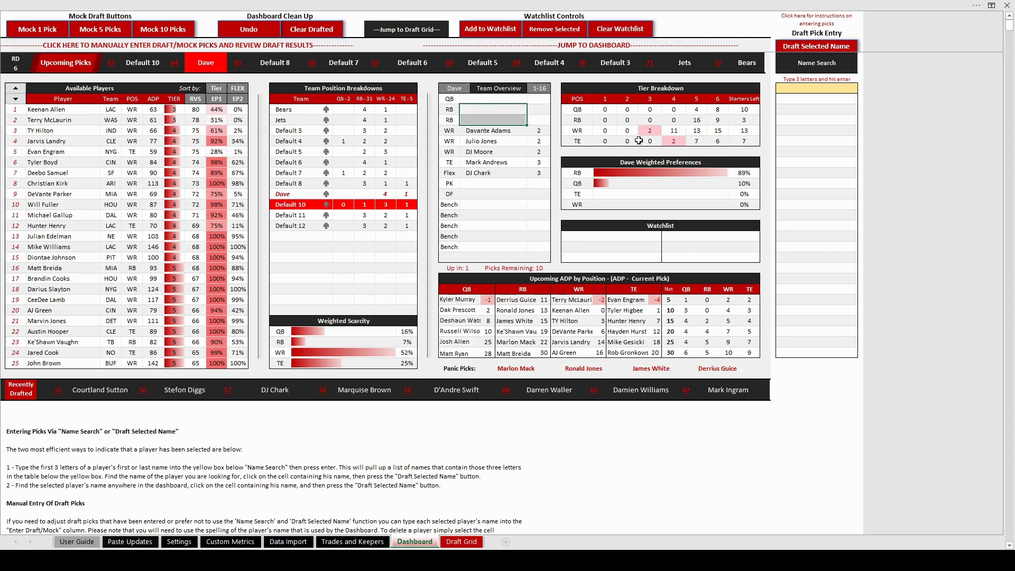
click(647, 175)
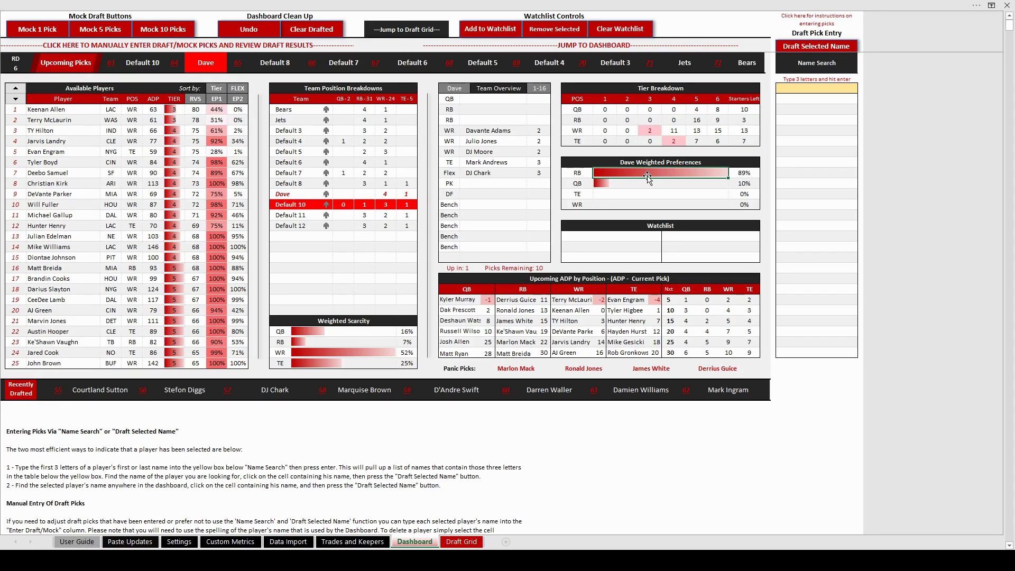
Step: Review the running backs suggested as Panic Picks below the Upcoming ADP table
click(472, 367)
key(Right)
key(Right)
key(Right)
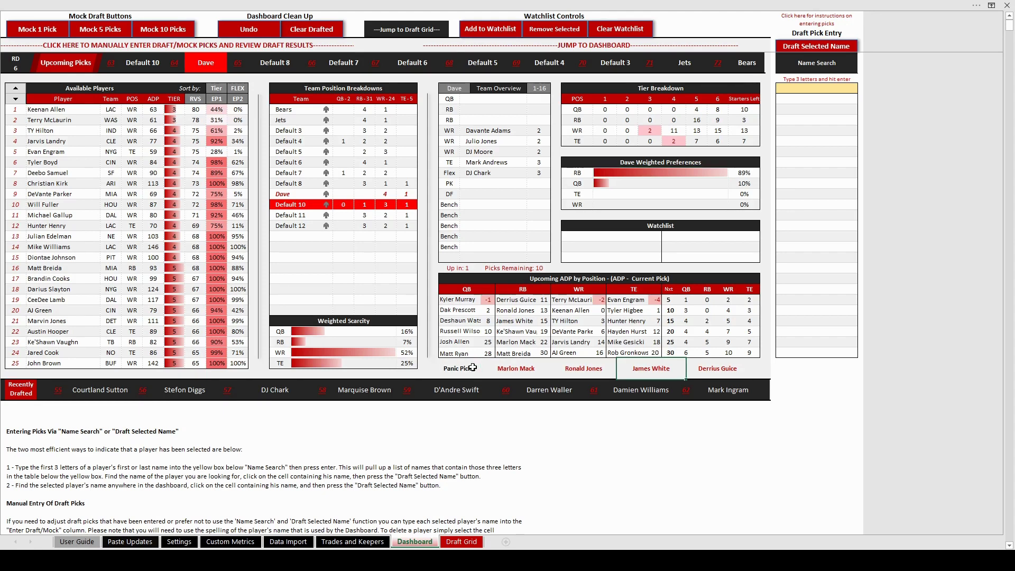
key(Left)
key(Left)
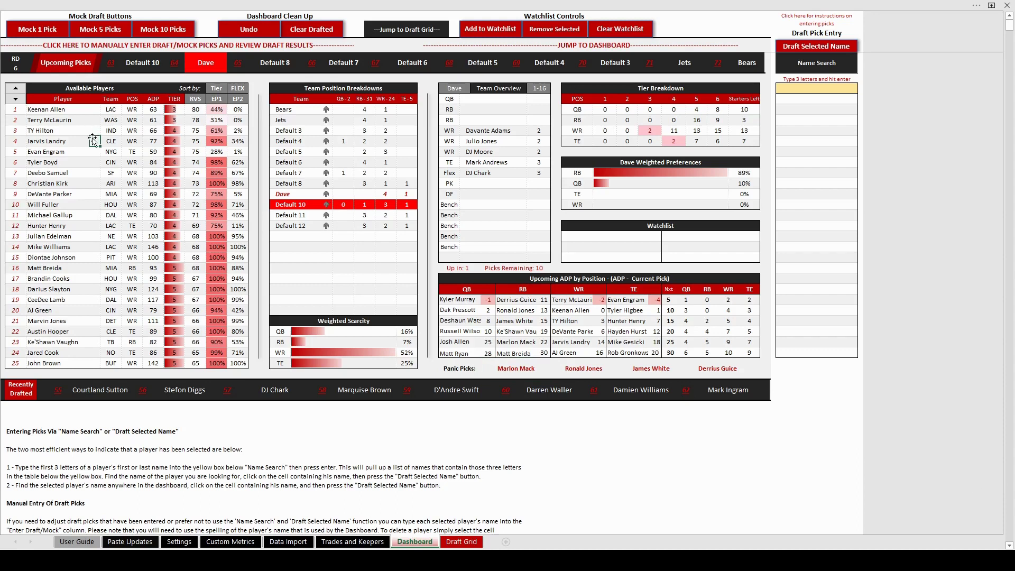
Step: Draft Keenan Allen for Default 10, the team picking just before the ninth team's sixth-round turn
click(63, 111)
click(817, 47)
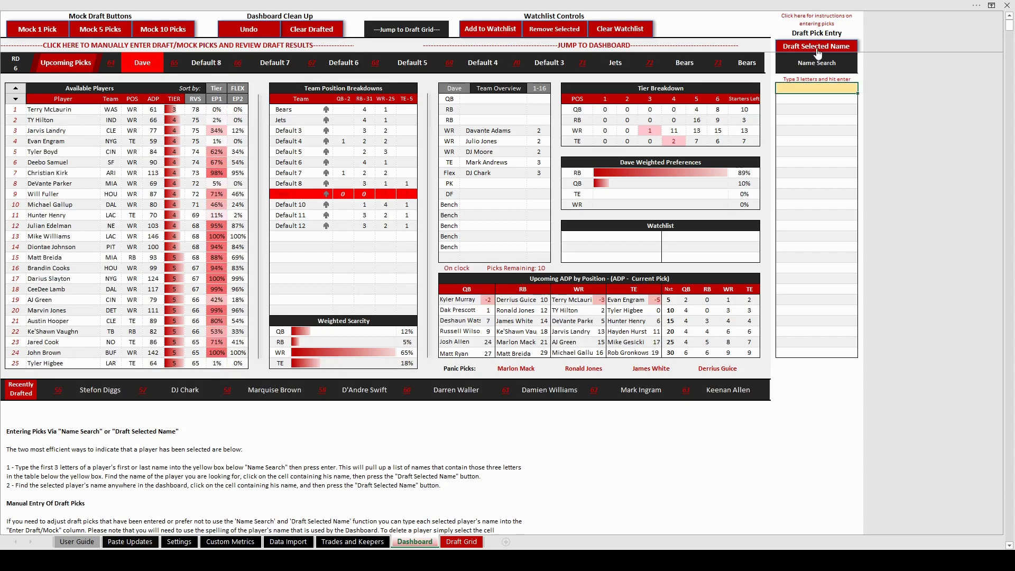
Step: Examine the quarterbacks and their ADP differences from the current pick in the Upcoming ADP by Position table
click(490, 319)
key(Up)
key(Up)
key(Left)
key(Down)
key(Down)
key(Up)
key(Up)
key(Down)
key(Right)
key(Up)
key(Left)
key(Right)
key(Right)
key(Right)
key(Right)
key(Left)
key(Left)
key(Left)
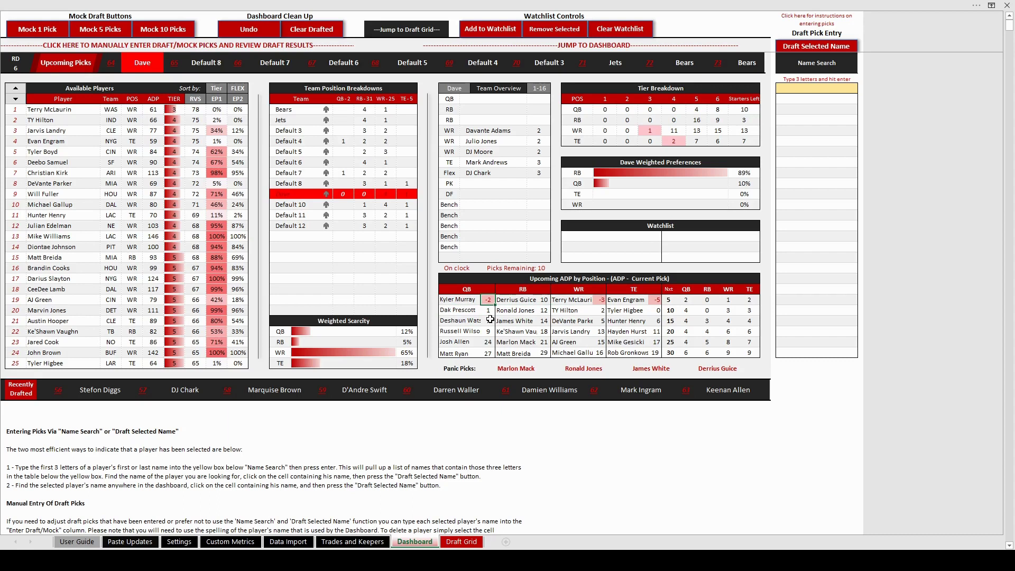
Step: Check the expected position counts for the next 5 and 10 picks in the Upcoming ADP table
key(Right)
key(Right)
key(Right)
key(Right)
key(Right)
key(Right)
key(Right)
key(Down)
key(Right)
key(Right)
key(Right)
key(Right)
key(Left)
key(Left)
key(Left)
Step: Add Tyler Boyd to the Watchlist
click(60, 152)
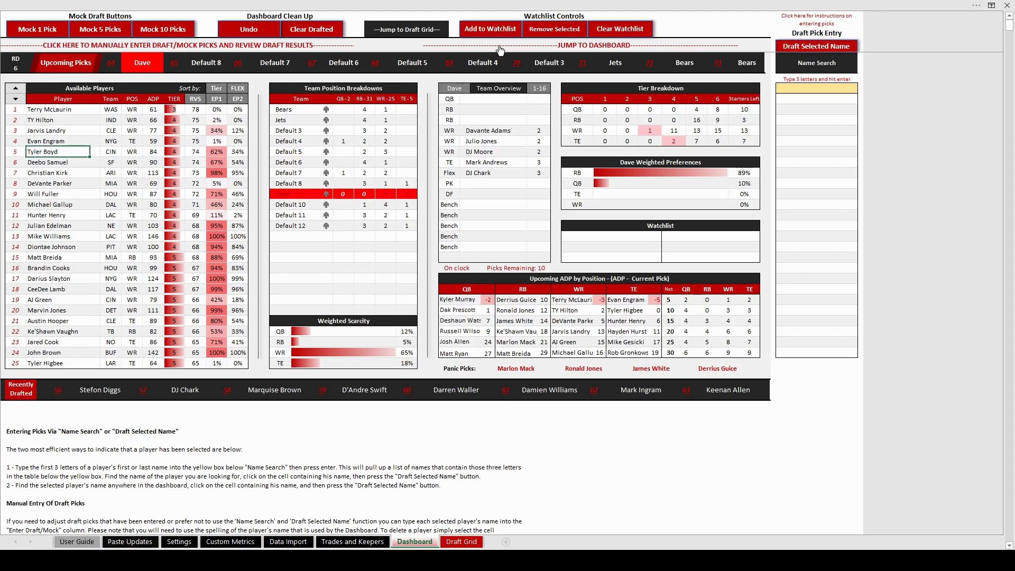
click(480, 30)
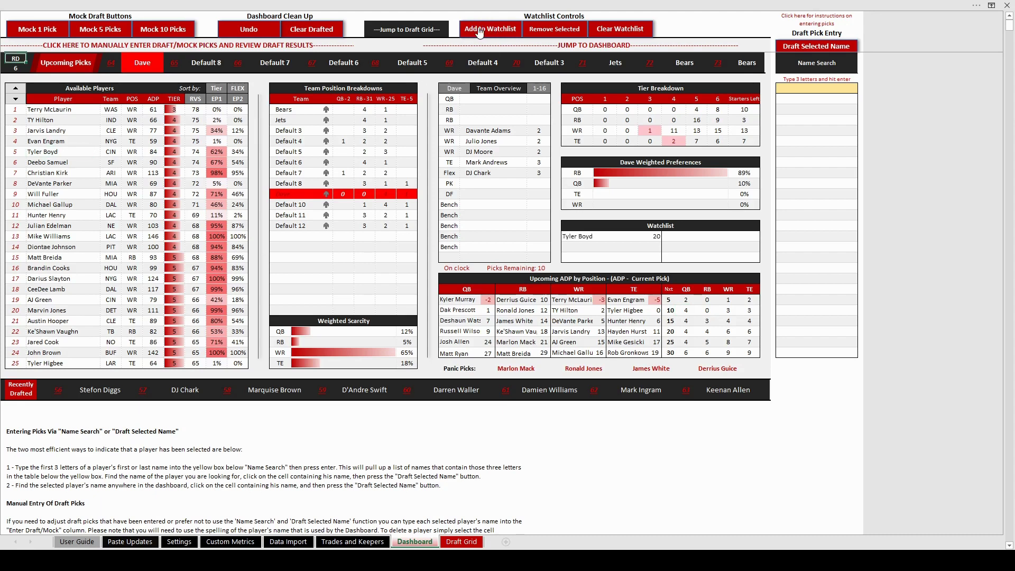
Step: Find Tyler Boyd through the name search "boy", draft him with the sixth-round pick, and clear the Watchlist
click(814, 90)
text(boy)
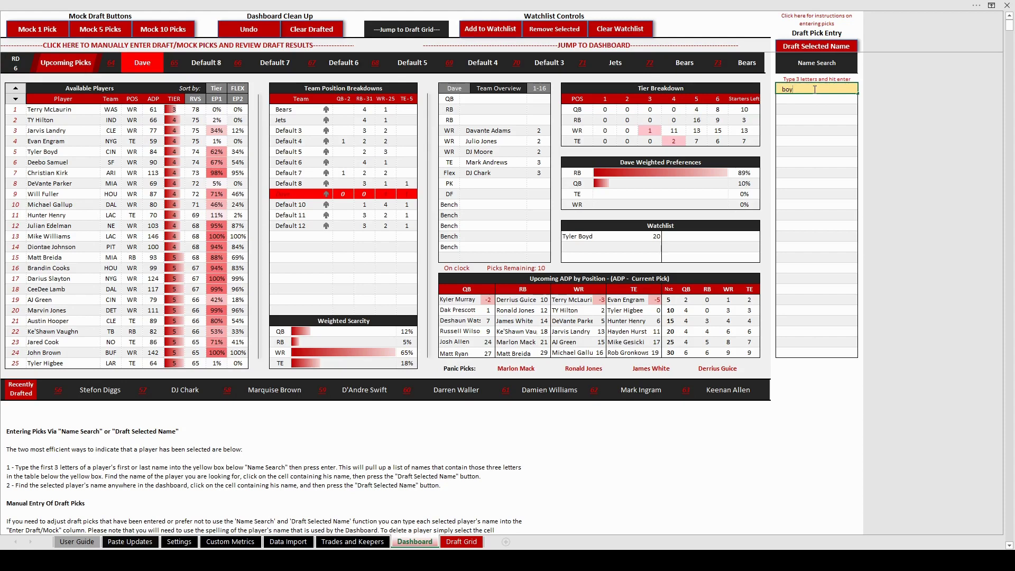
key(Return)
click(819, 48)
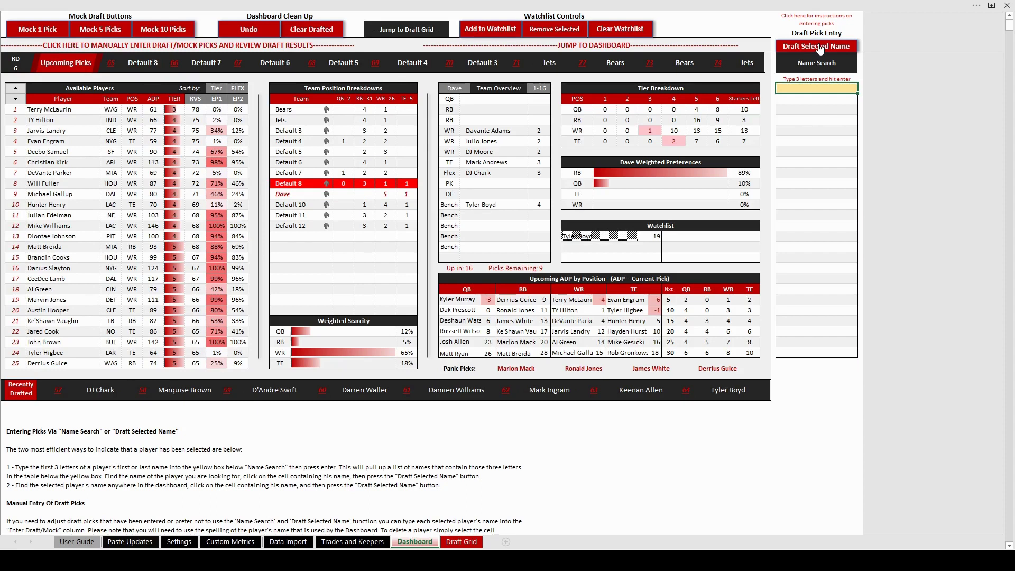
click(624, 30)
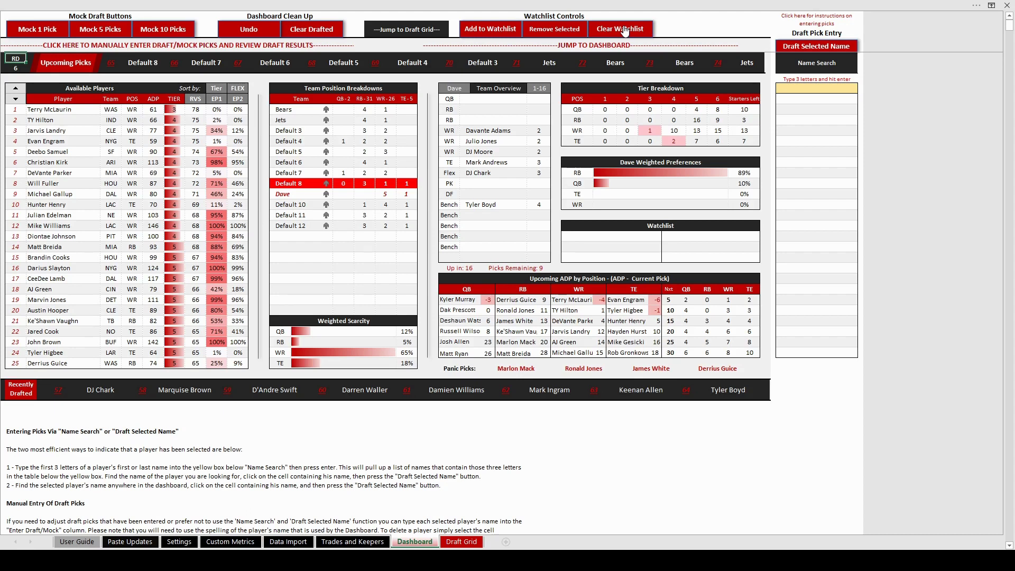
Step: Review the Draft Grid by roster position and return to the Dashboard
click(419, 29)
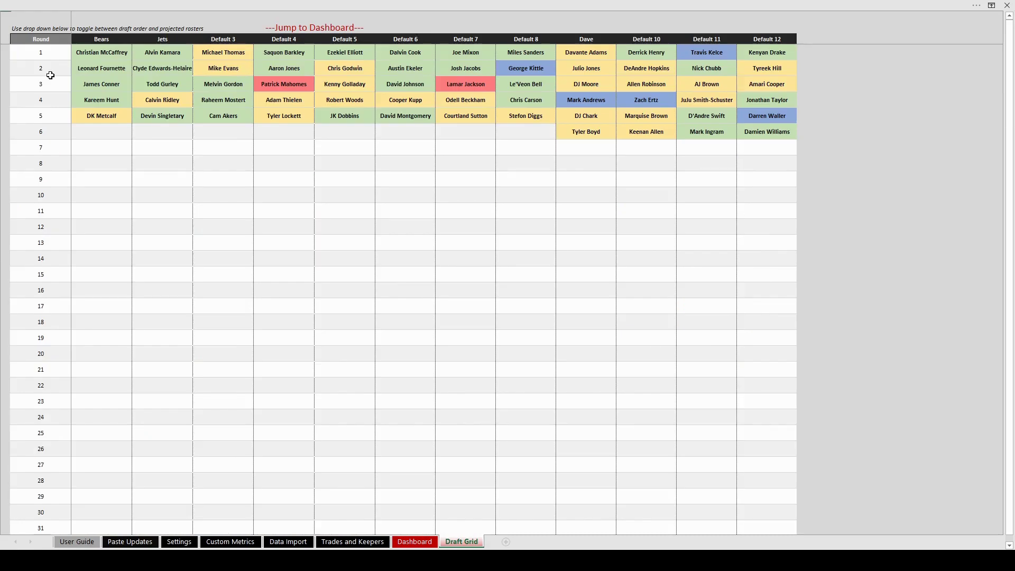
click(38, 39)
click(60, 59)
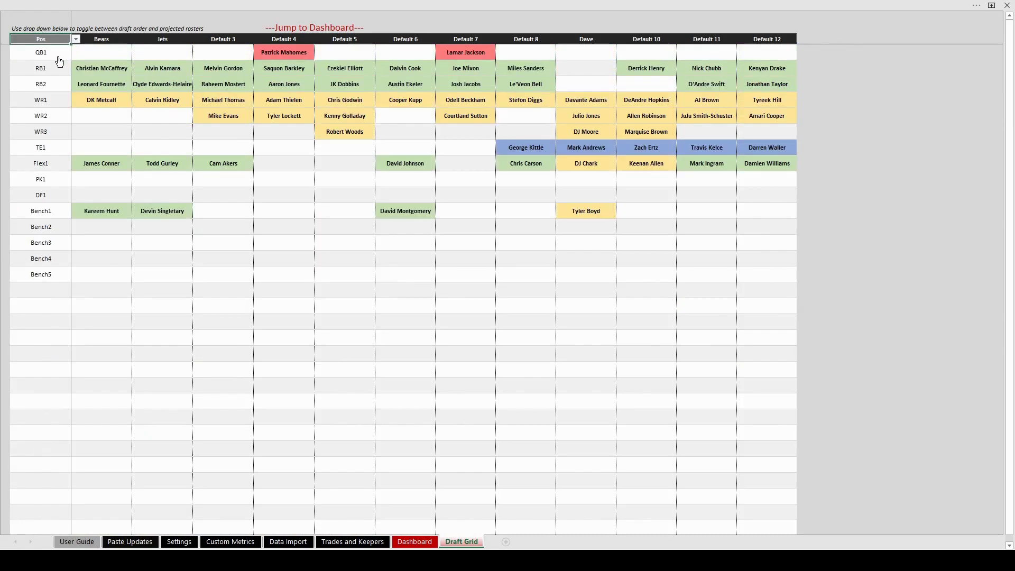
click(293, 27)
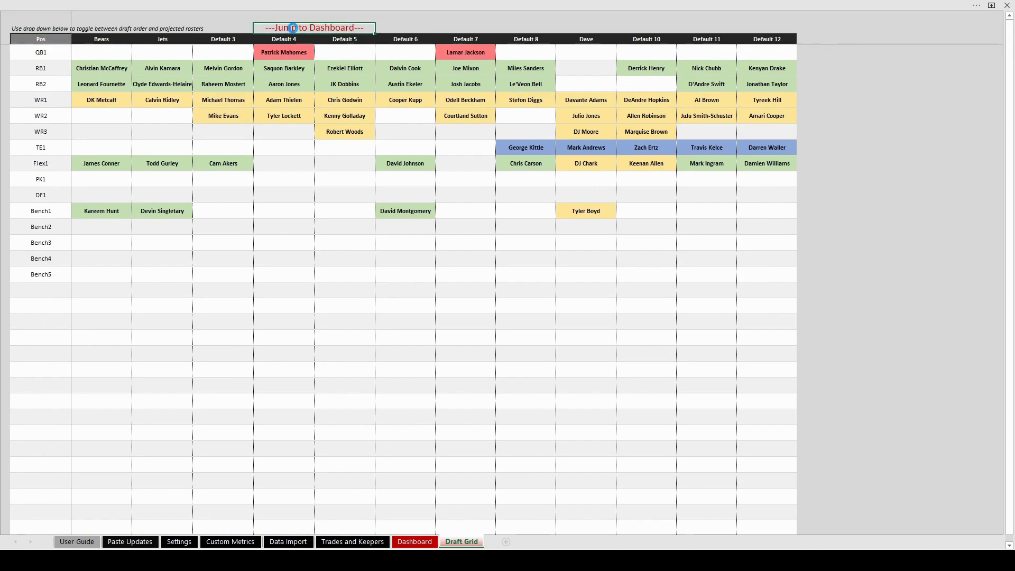
click(294, 28)
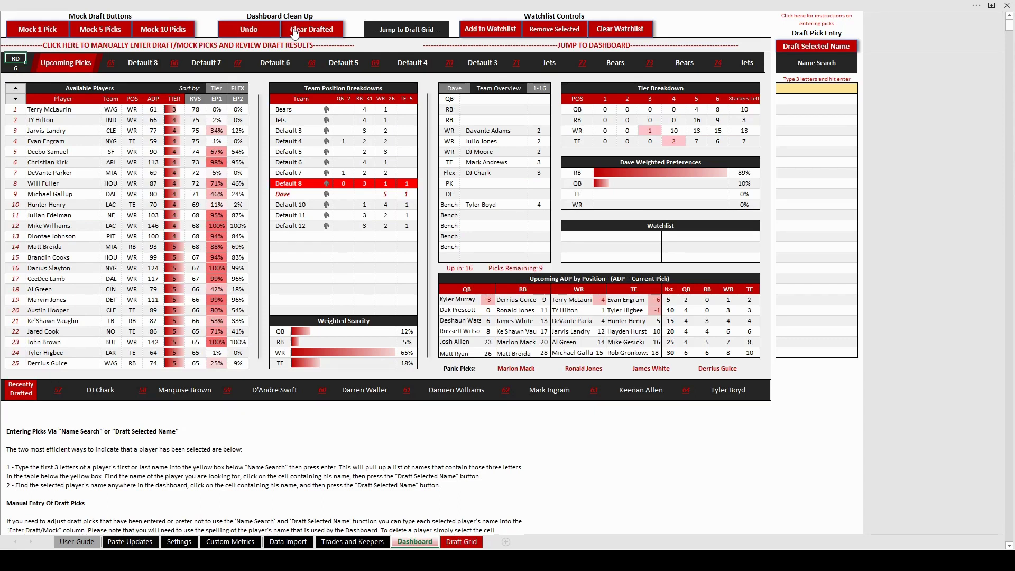
Step: Open the User Guide sheet
click(78, 543)
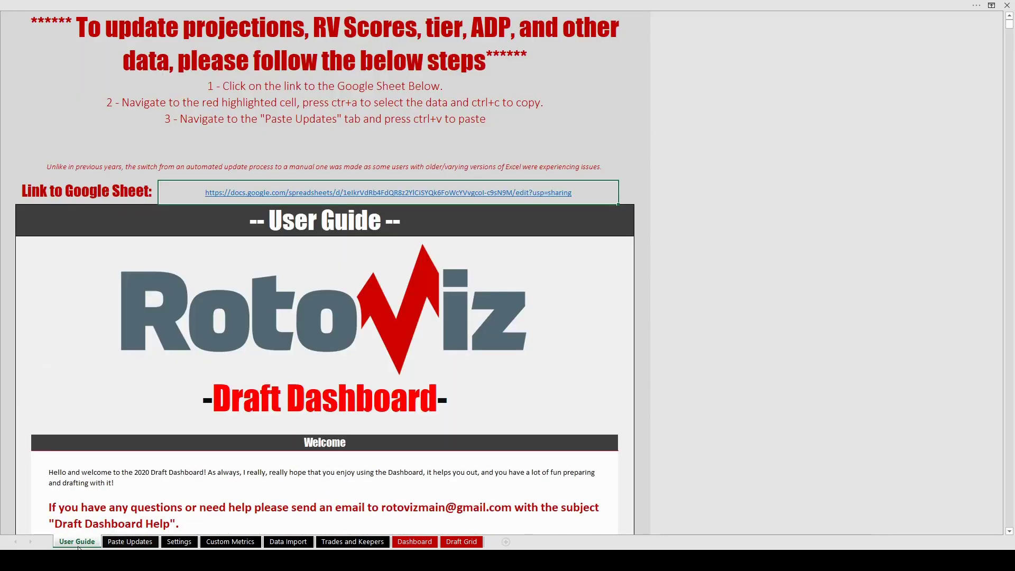